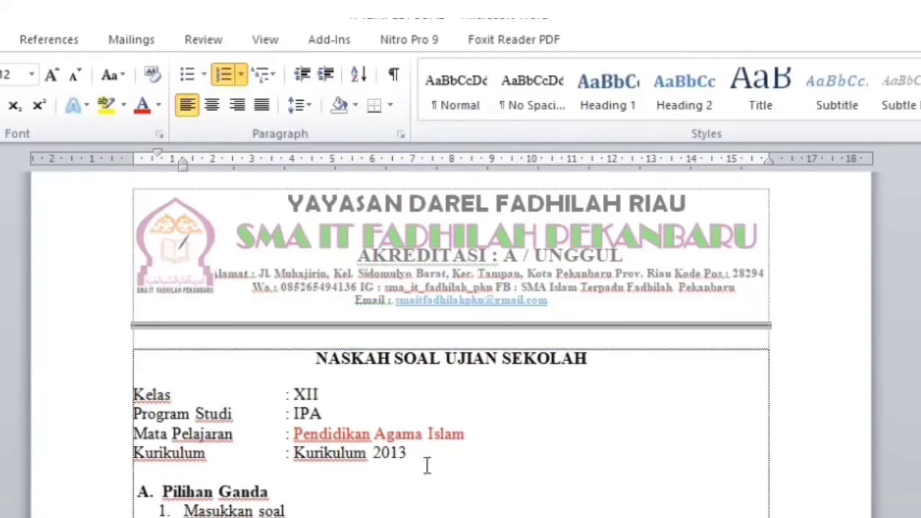
Step: Insert a thick horizontal line below the Kurikulum row and remove the extra blank line above the Pilihan Ganda section
{"action": "left_click", "coordinate": [439, 454]}
{"action": "key", "text": "Return"}
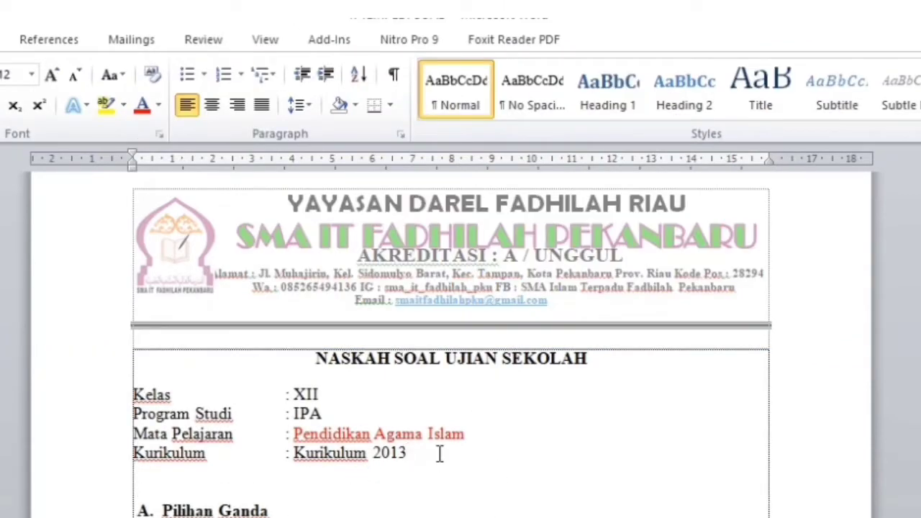
{"action": "type", "text": "___"}
{"action": "key", "text": "Return"}
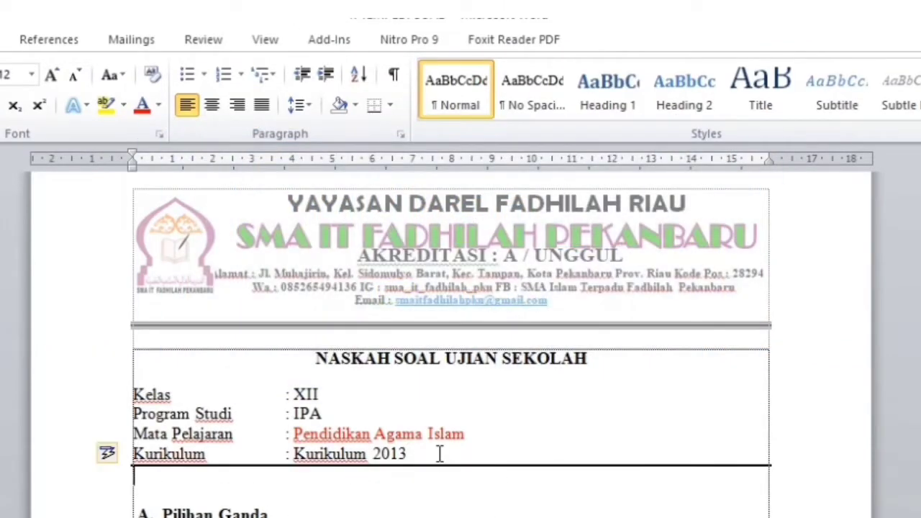
{"action": "key", "text": "Delete"}
{"action": "scroll", "coordinate": [468, 515], "scroll_direction": "down", "scroll_amount": 2}
{"action": "scroll", "coordinate": [469, 516], "scroll_direction": "up", "scroll_amount": 3}
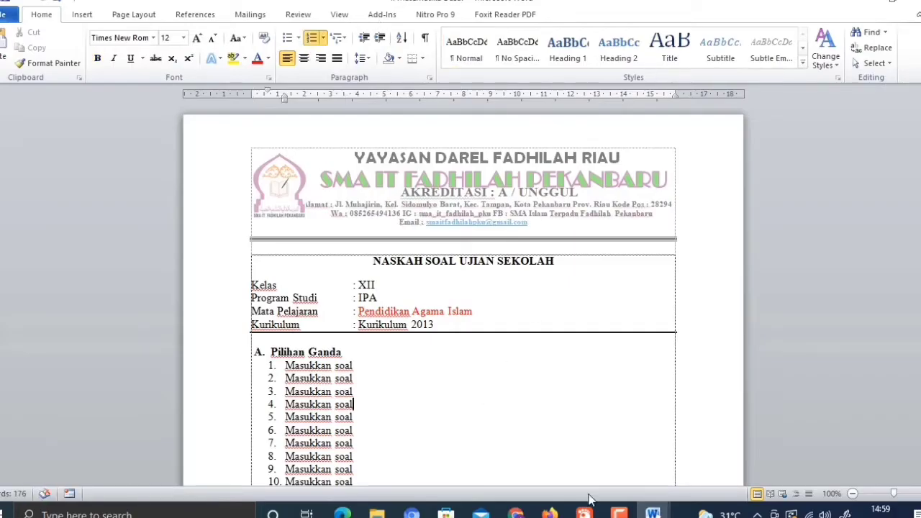
Step: Switch to the 04 Kartu Soal Matematika Dasar document and copy question 1's text together with its answer options A to E
{"action": "mouse_move", "coordinate": [653, 512]}
{"action": "left_click", "coordinate": [573, 459]}
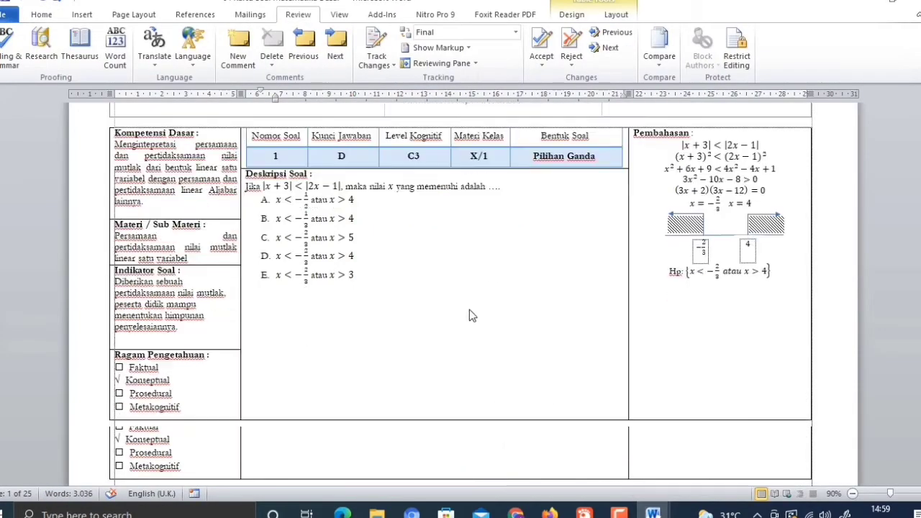
{"action": "left_click", "coordinate": [247, 189]}
{"action": "left_click", "coordinate": [249, 186]}
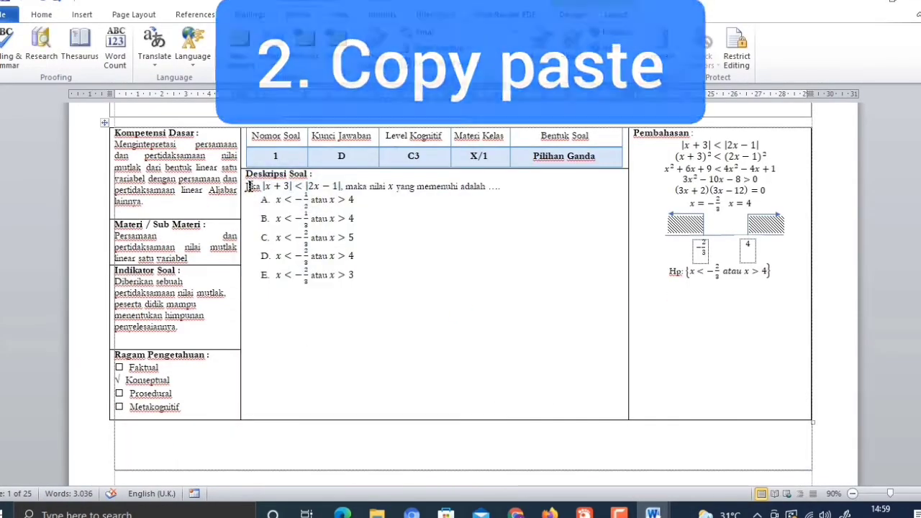
{"action": "left_click_drag", "start_coordinate": [249, 186], "coordinate": [354, 288]}
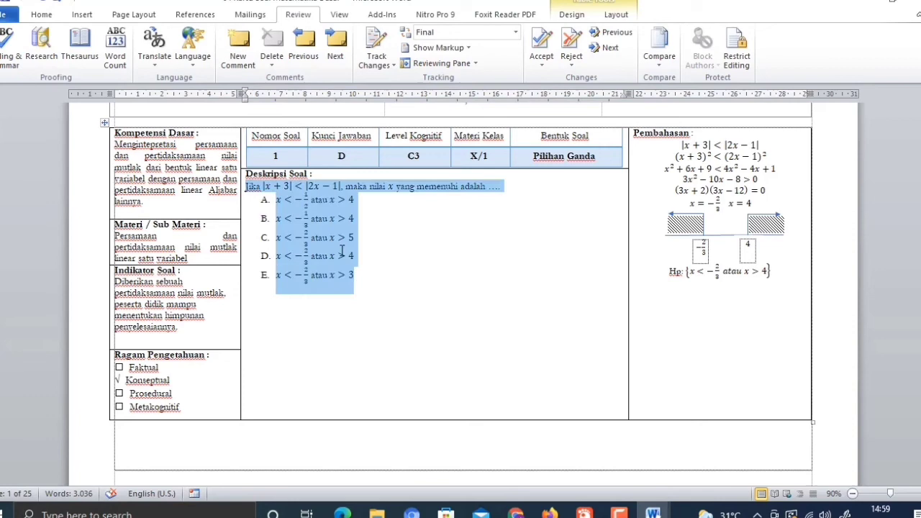
{"action": "right_click", "coordinate": [314, 242]}
{"action": "left_click", "coordinate": [324, 190]}
Step: In the 4. Matematika Dasar document, add an unnumbered blank line below item 1 and replace its placeholder with the copied question as text only
{"action": "mouse_move", "coordinate": [643, 511]}
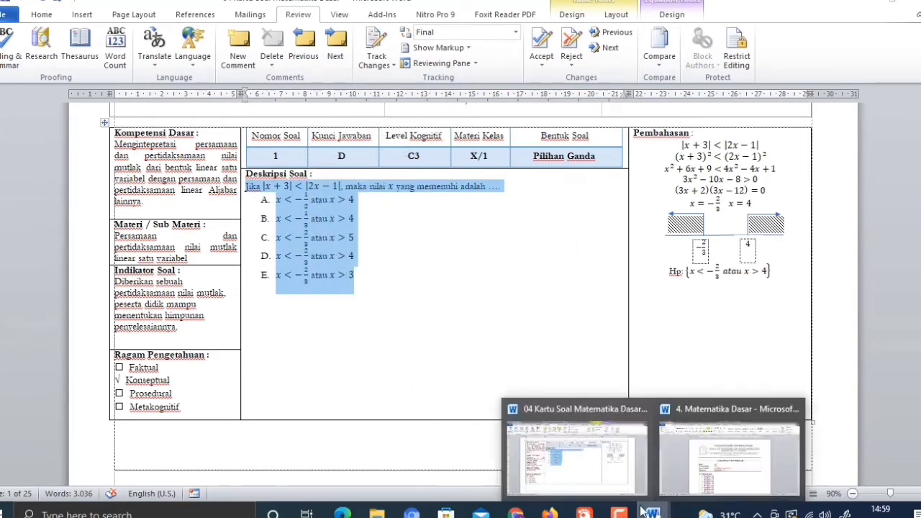
{"action": "left_click", "coordinate": [713, 457]}
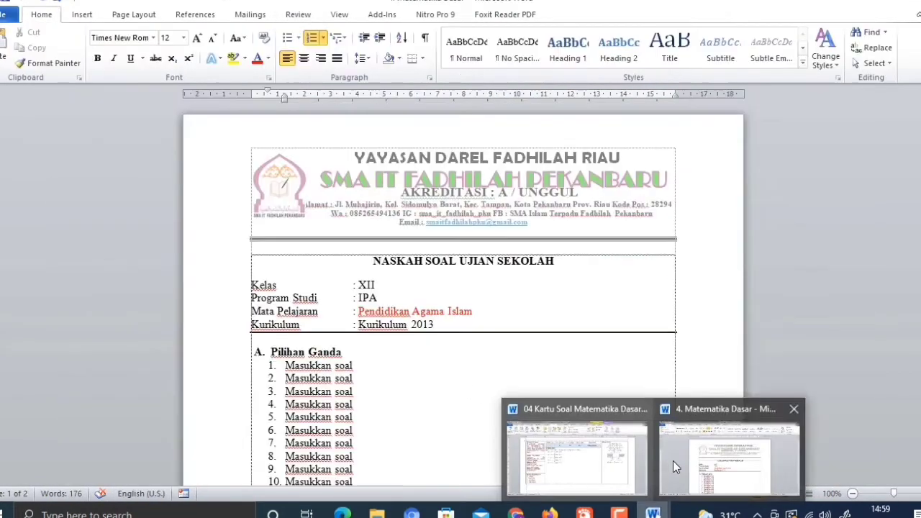
{"action": "left_click", "coordinate": [692, 463]}
{"action": "scroll", "coordinate": [475, 394], "scroll_direction": "down", "scroll_amount": 3}
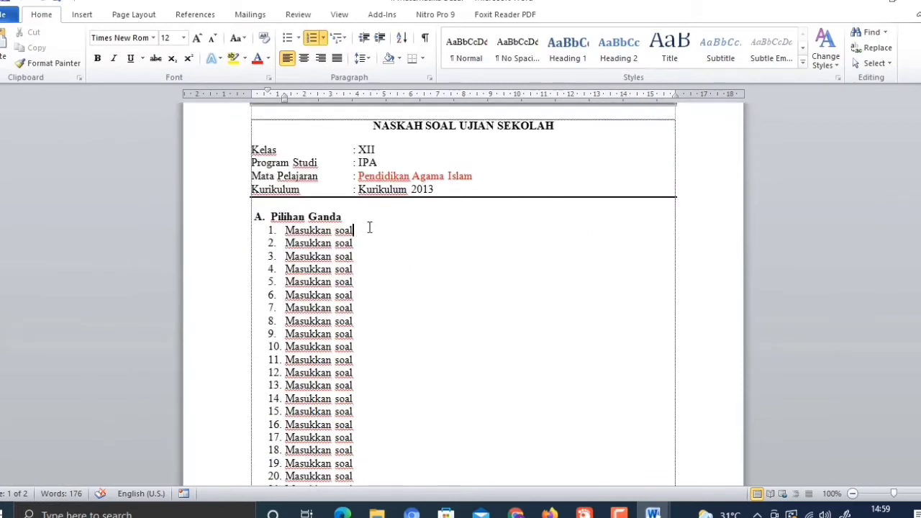
{"action": "key", "text": "Return"}
{"action": "key", "text": "BackSpace"}
{"action": "left_click_drag", "start_coordinate": [285, 229], "coordinate": [368, 229]}
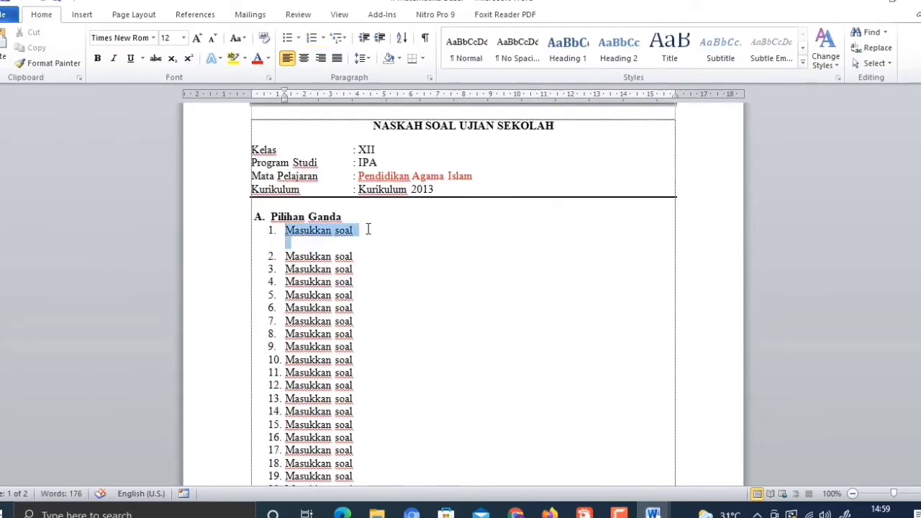
{"action": "right_click", "coordinate": [355, 231]}
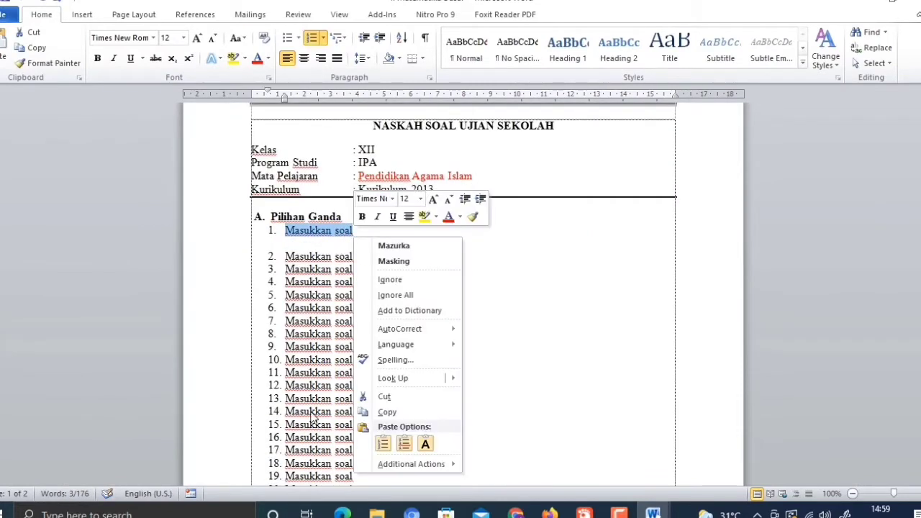
{"action": "left_click", "coordinate": [426, 445]}
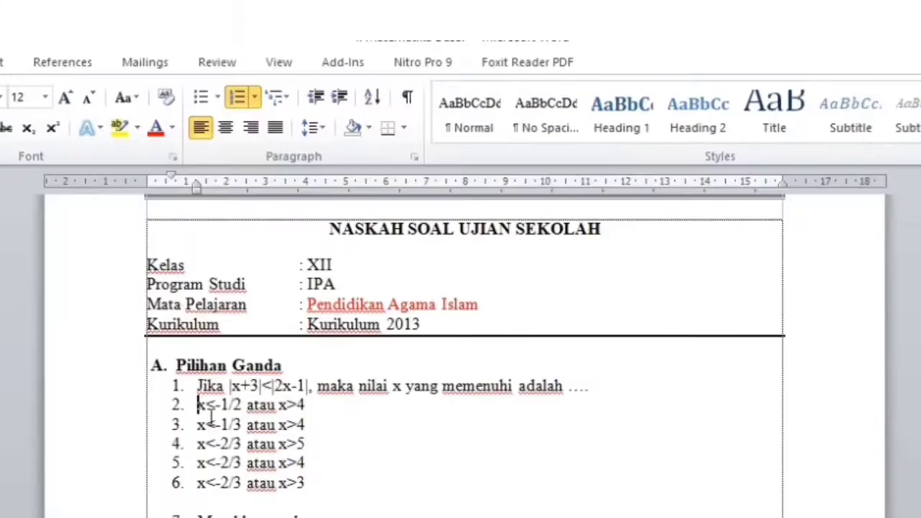
Step: Remove the numbering from question 1's five answer options and letter them a to e instead
{"action": "left_click_drag", "start_coordinate": [286, 244], "coordinate": [359, 299]}
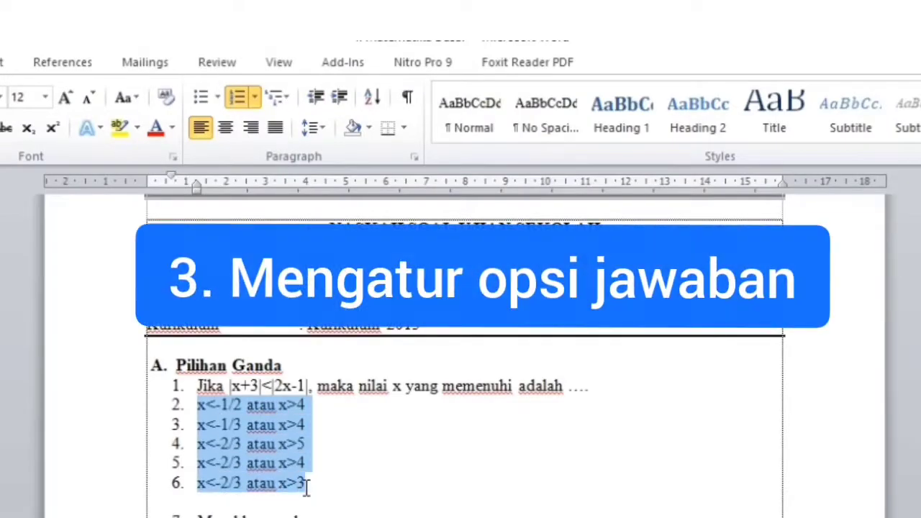
{"action": "left_click", "coordinate": [255, 96]}
{"action": "left_click", "coordinate": [298, 200]}
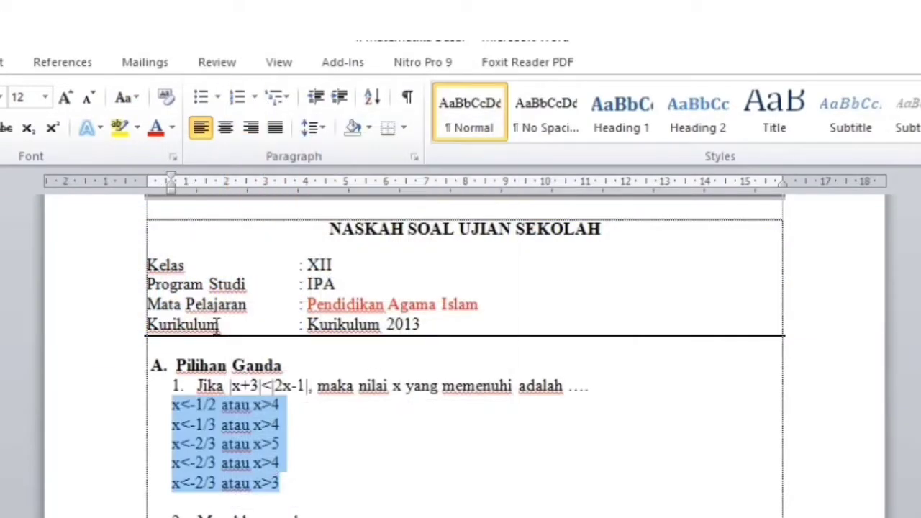
{"action": "left_click", "coordinate": [255, 96]}
{"action": "left_click", "coordinate": [311, 430]}
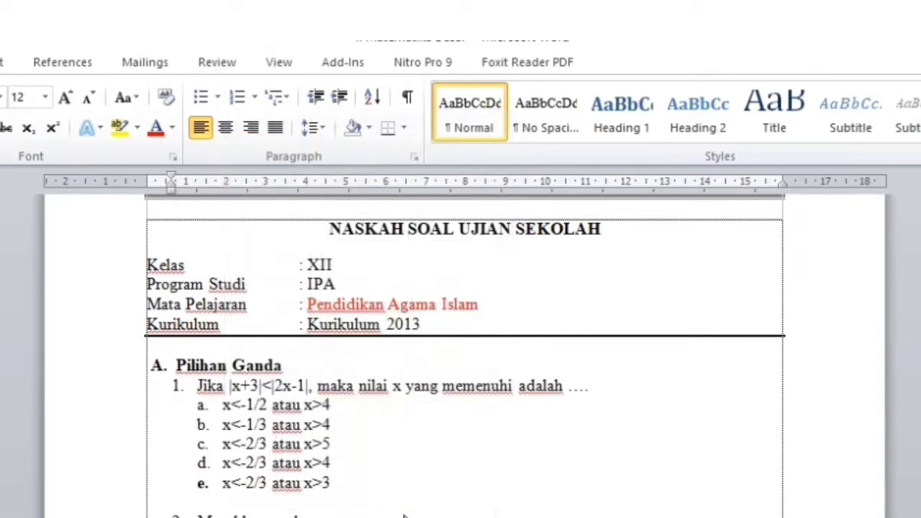
Step: Try three columns for question 1's answer options, settle on two columns, and remove the empty lettered line below them
{"action": "left_click", "coordinate": [3, 62]}
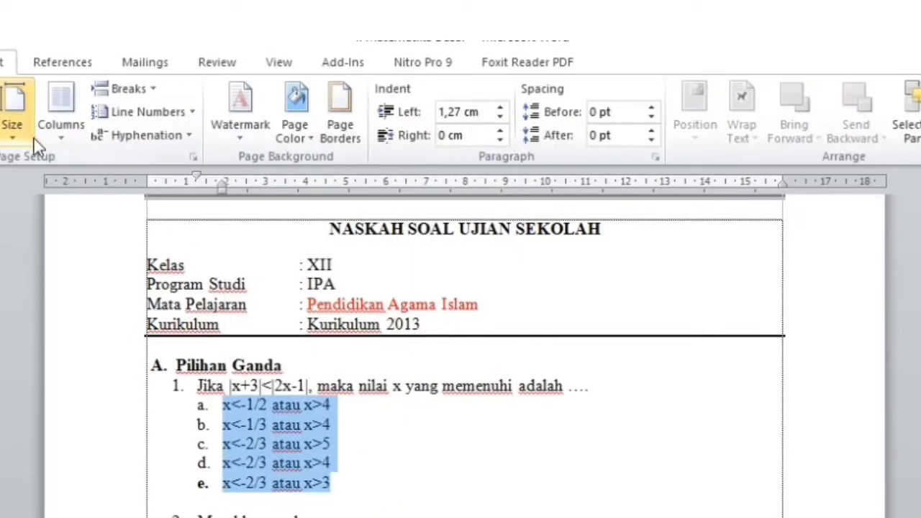
{"action": "left_click", "coordinate": [59, 137]}
{"action": "left_click", "coordinate": [82, 267]}
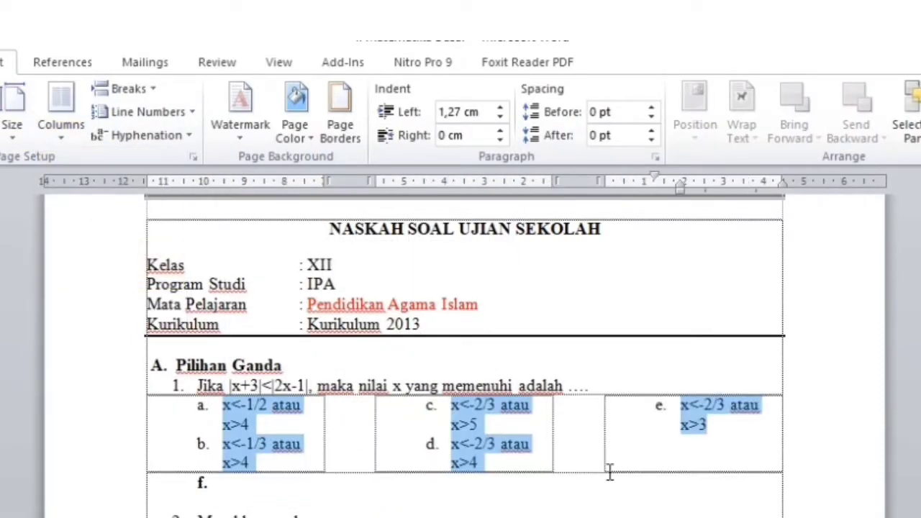
{"action": "left_click", "coordinate": [61, 119]}
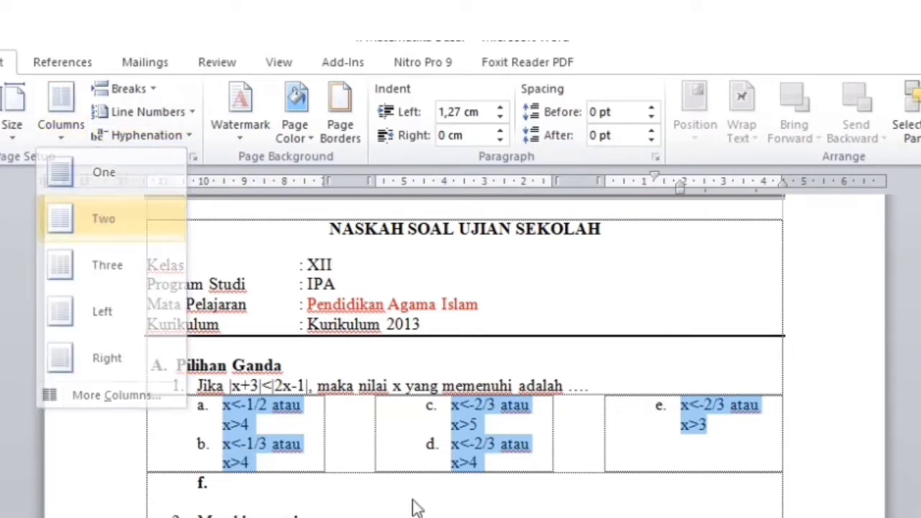
{"action": "left_click", "coordinate": [80, 217]}
{"action": "left_click", "coordinate": [310, 490]}
{"action": "key", "text": "BackSpace"}
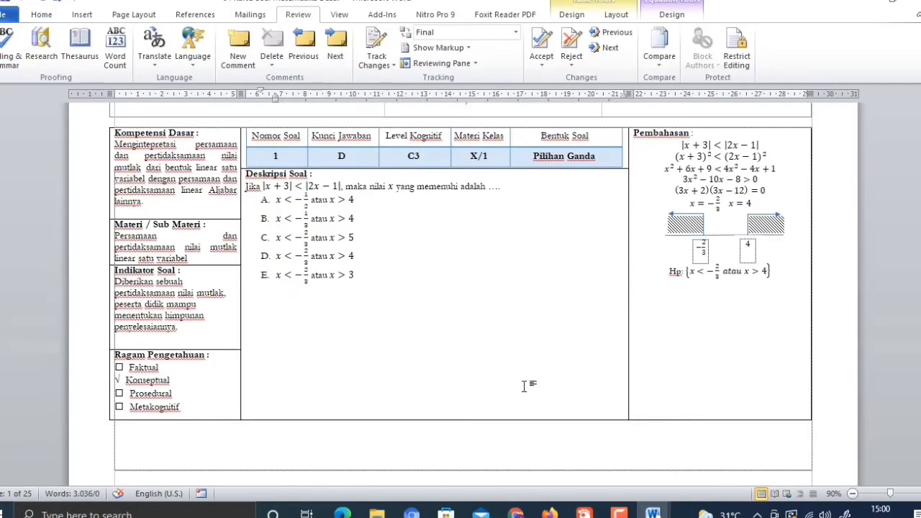
Step: In the Kartu Soal document, copy question 2's text about the three numbers together with its answer options A to E
{"action": "scroll", "coordinate": [530, 382], "scroll_direction": "down", "scroll_amount": 10}
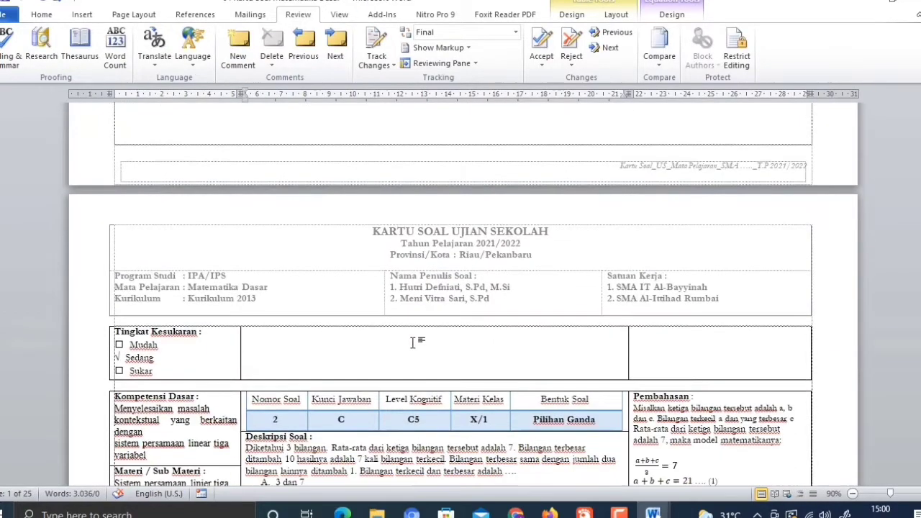
{"action": "left_click_drag", "start_coordinate": [246, 240], "coordinate": [310, 328]}
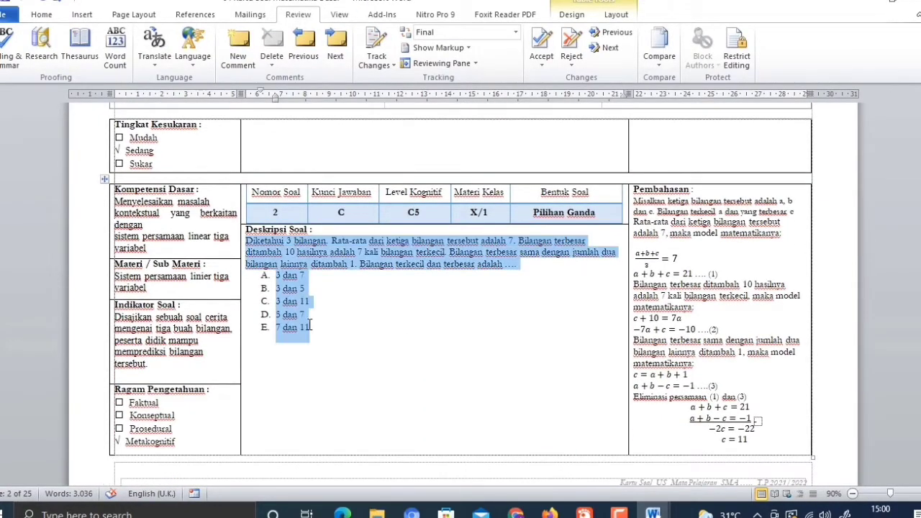
{"action": "right_click", "coordinate": [298, 303]}
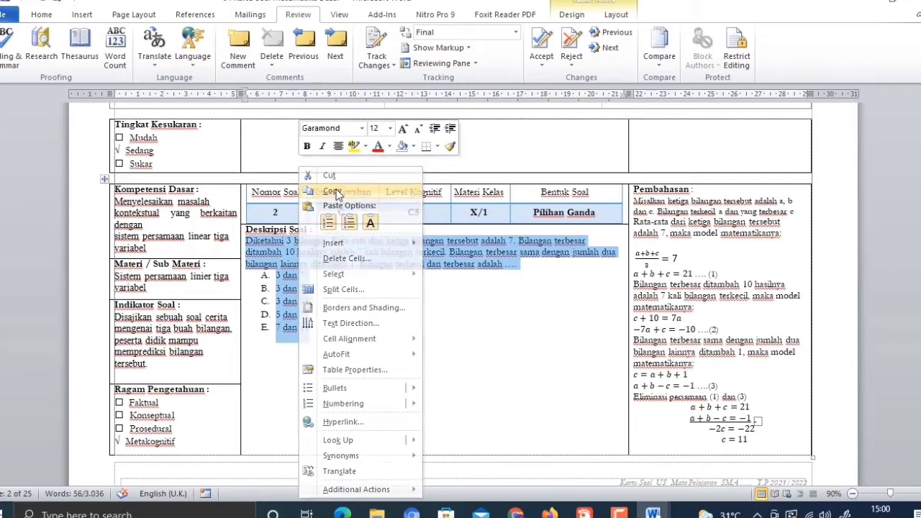
{"action": "left_click", "coordinate": [333, 189]}
Step: Back in the 4. Matematika Dasar document, add an unnumbered blank line below item 2 and replace its placeholder with the copied question as text only
{"action": "mouse_move", "coordinate": [653, 512]}
{"action": "left_click", "coordinate": [702, 486]}
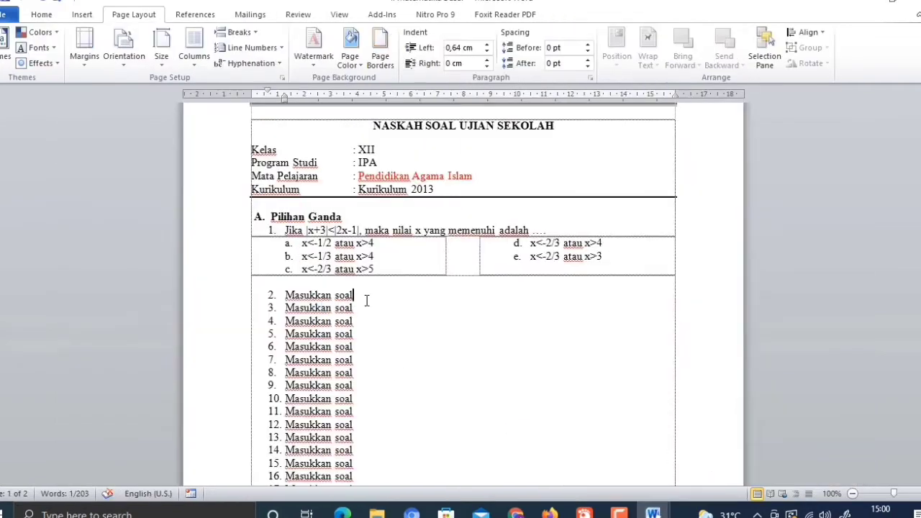
{"action": "key", "text": "BackSpace"}
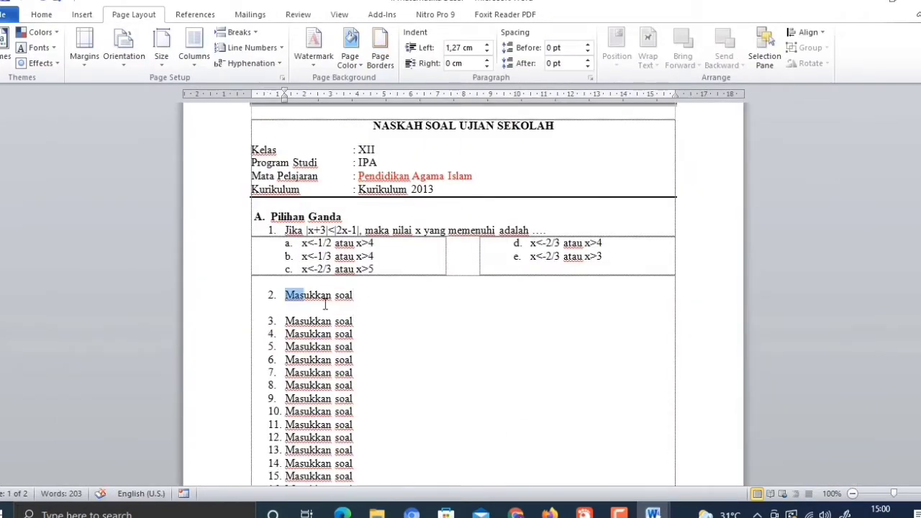
{"action": "left_click_drag", "start_coordinate": [325, 305], "coordinate": [353, 296]}
{"action": "right_click", "coordinate": [353, 296]}
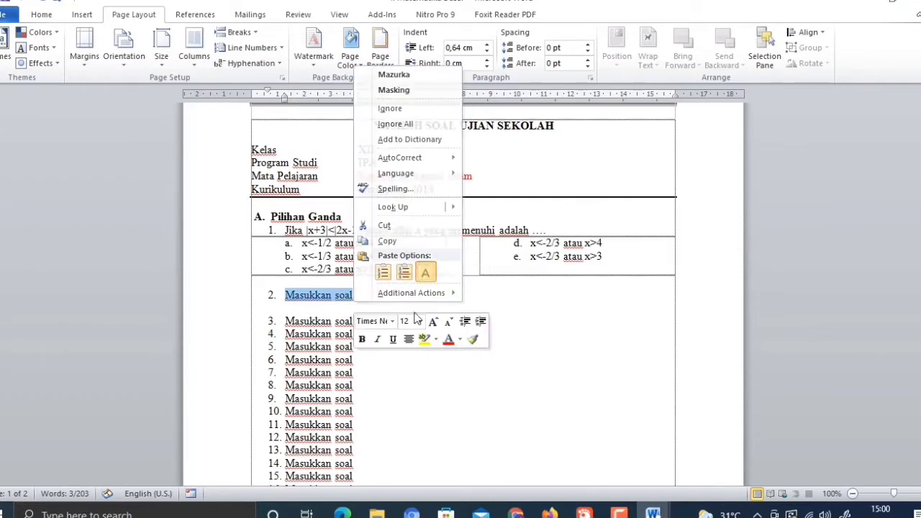
{"action": "left_click", "coordinate": [426, 273]}
Step: Replace the numbering of question 2's five answer options with the letters a to e
{"action": "left_click_drag", "start_coordinate": [331, 398], "coordinate": [303, 353]}
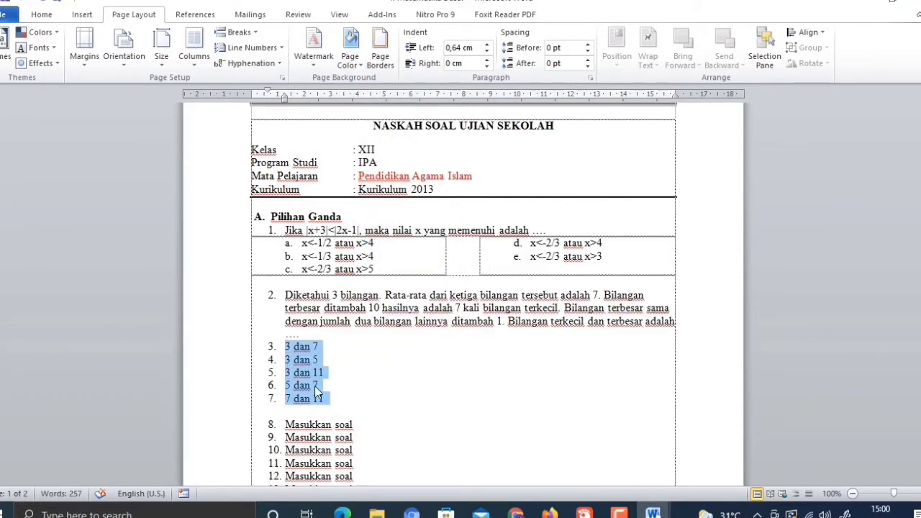
{"action": "left_click", "coordinate": [41, 15]}
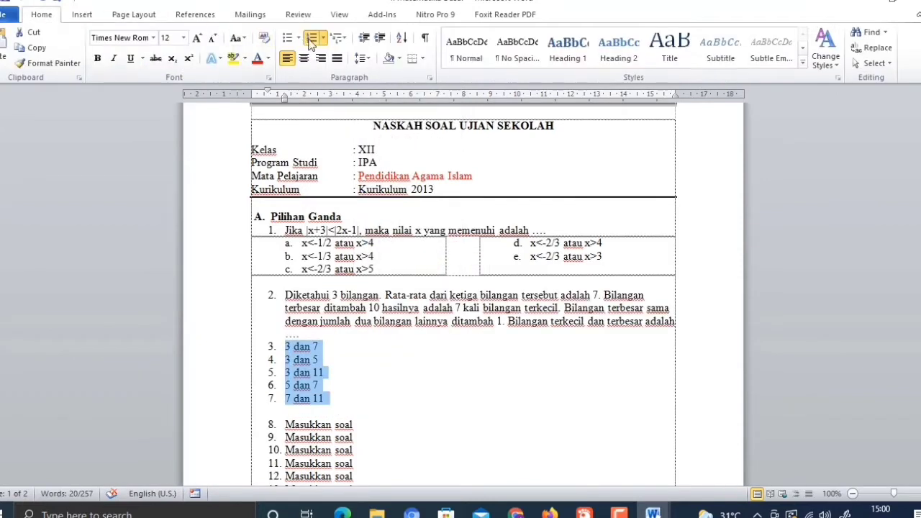
{"action": "left_click", "coordinate": [324, 39]}
{"action": "left_click", "coordinate": [336, 108]}
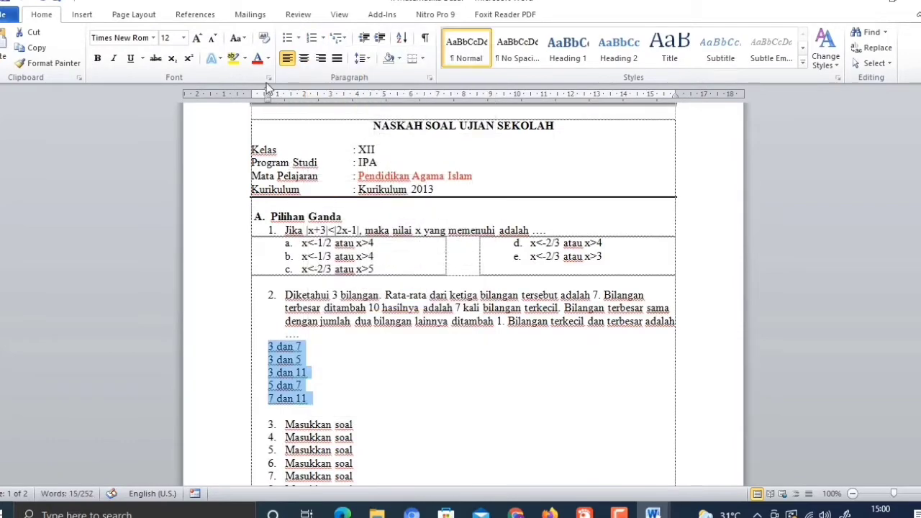
{"action": "left_click", "coordinate": [323, 38]}
{"action": "left_click", "coordinate": [390, 216]}
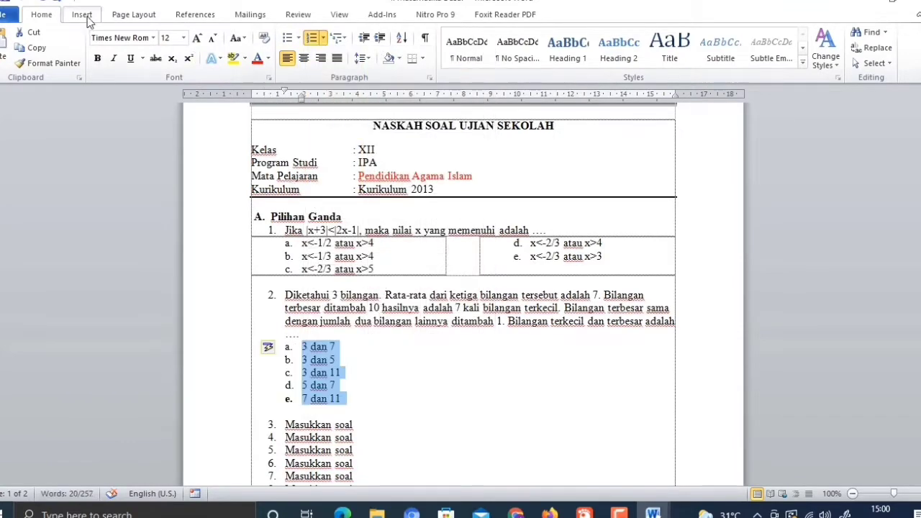
Step: Arrange question 2's answer options in three columns and select their letter labels
{"action": "left_click", "coordinate": [133, 15]}
{"action": "left_click", "coordinate": [189, 57]}
{"action": "left_click", "coordinate": [208, 151]}
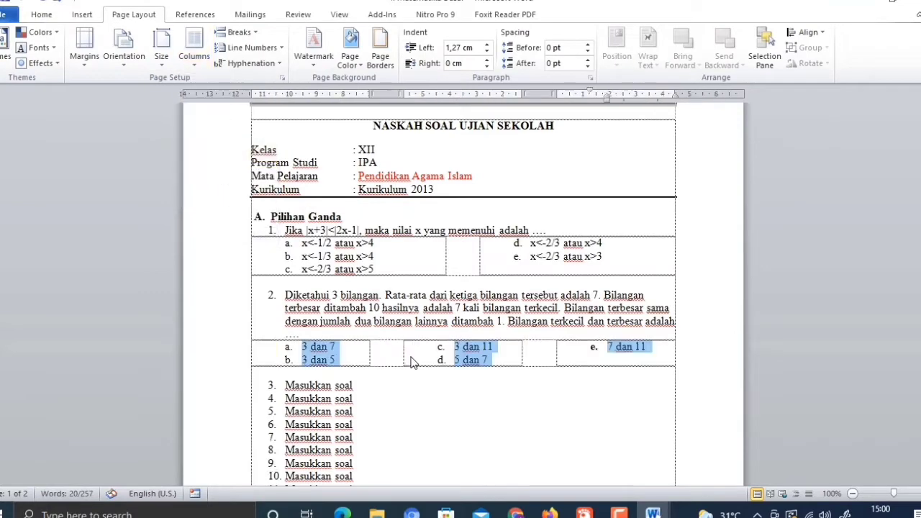
{"action": "left_click", "coordinate": [595, 349]}
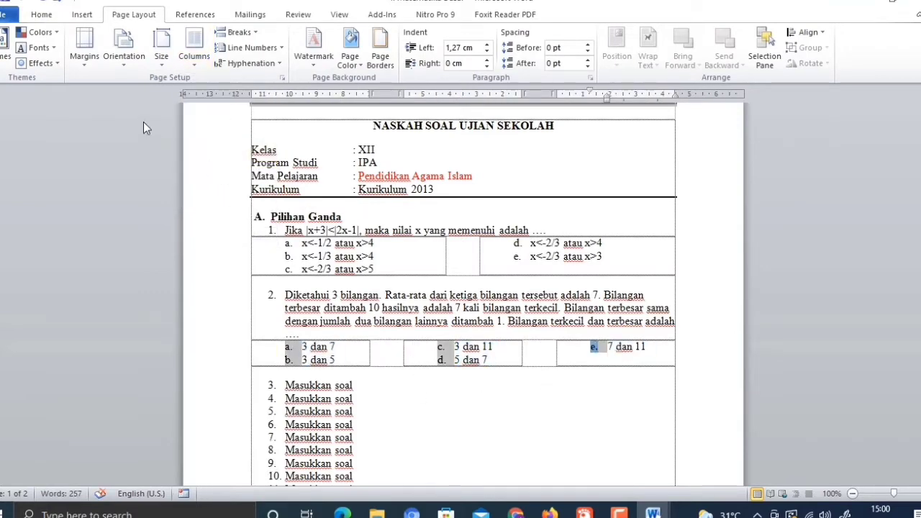
{"action": "left_click", "coordinate": [41, 15]}
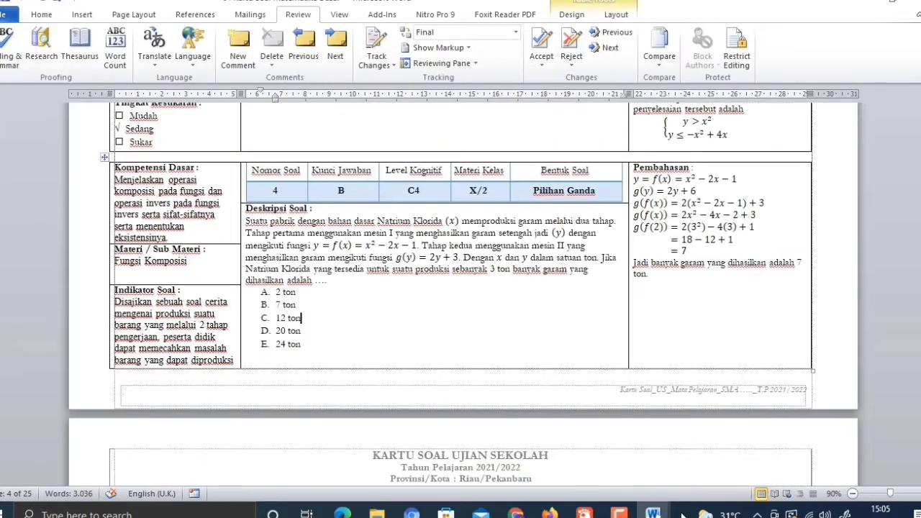
Step: In the Kartu Soal document, copy question 4's text about the salt factory together with its answer options A to E
{"action": "mouse_move", "coordinate": [653, 513]}
{"action": "left_click", "coordinate": [561, 472]}
{"action": "left_click_drag", "start_coordinate": [247, 221], "coordinate": [306, 343]}
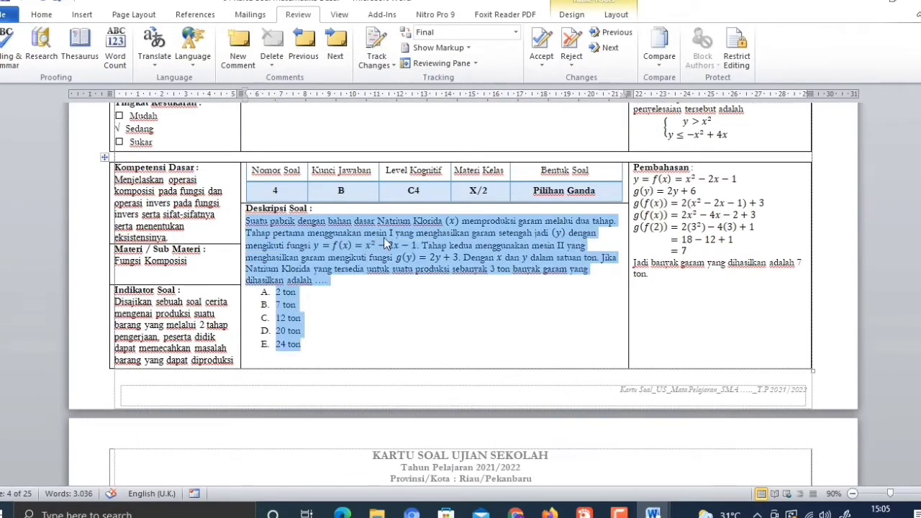
{"action": "right_click", "coordinate": [420, 246]}
{"action": "left_click", "coordinate": [450, 200]}
Step: Back in the 4. Matematika Dasar document, unnumber the blank line below item 4 and replace its placeholder with the copied question as text only
{"action": "mouse_move", "coordinate": [653, 513]}
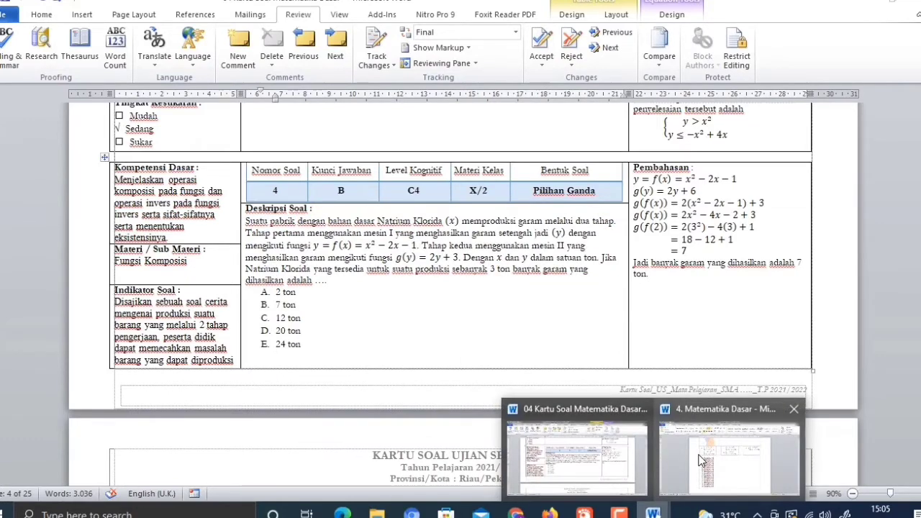
{"action": "left_click", "coordinate": [701, 460]}
{"action": "key", "text": "BackSpace"}
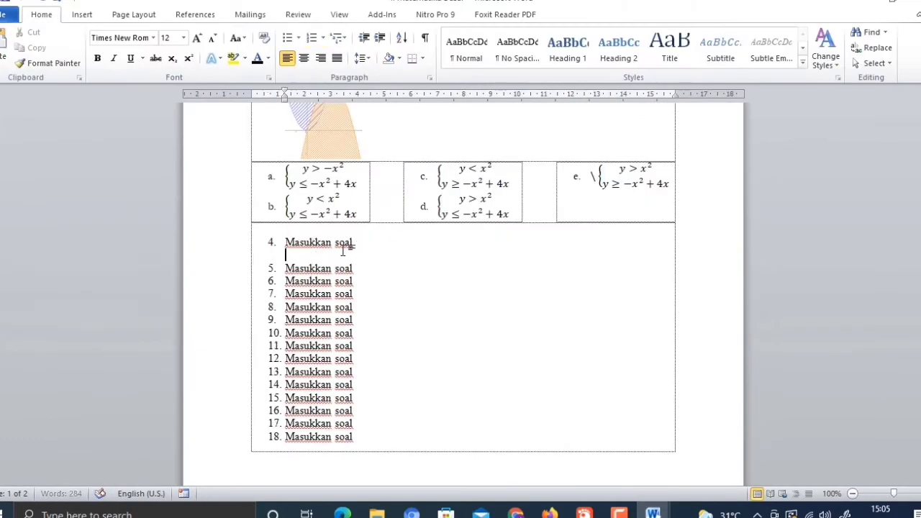
{"action": "left_click_drag", "start_coordinate": [321, 243], "coordinate": [353, 242]}
{"action": "right_click", "coordinate": [352, 243]}
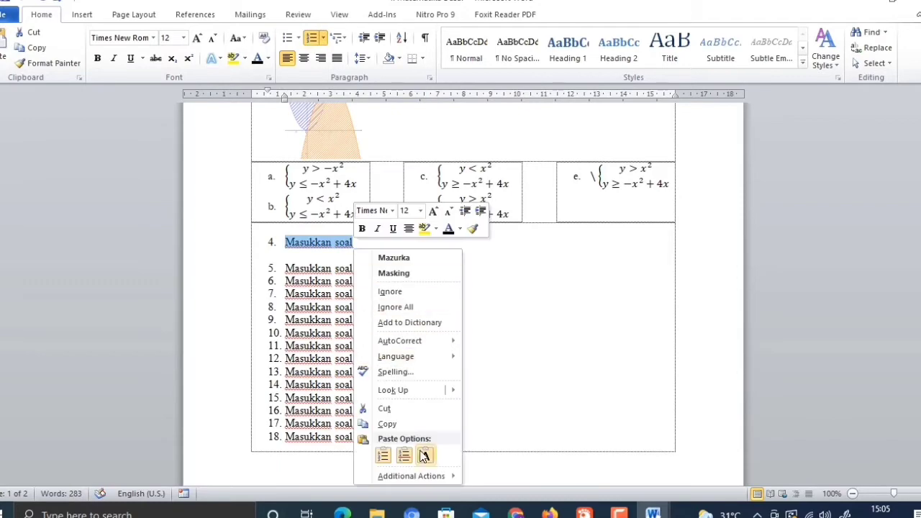
{"action": "left_click", "coordinate": [395, 308]}
{"action": "key", "text": "ctrl+v"}
Step: Replace the numbering of question 4's five answer options, 2 ton to 24 ton, with the letters a to e
{"action": "left_click_drag", "start_coordinate": [317, 372], "coordinate": [286, 322]}
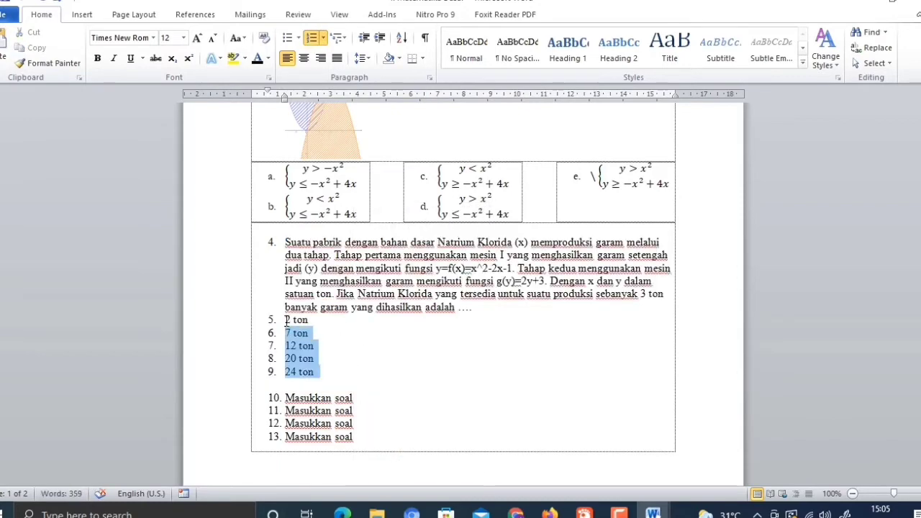
{"action": "left_click", "coordinate": [324, 39]}
{"action": "left_click", "coordinate": [333, 90]}
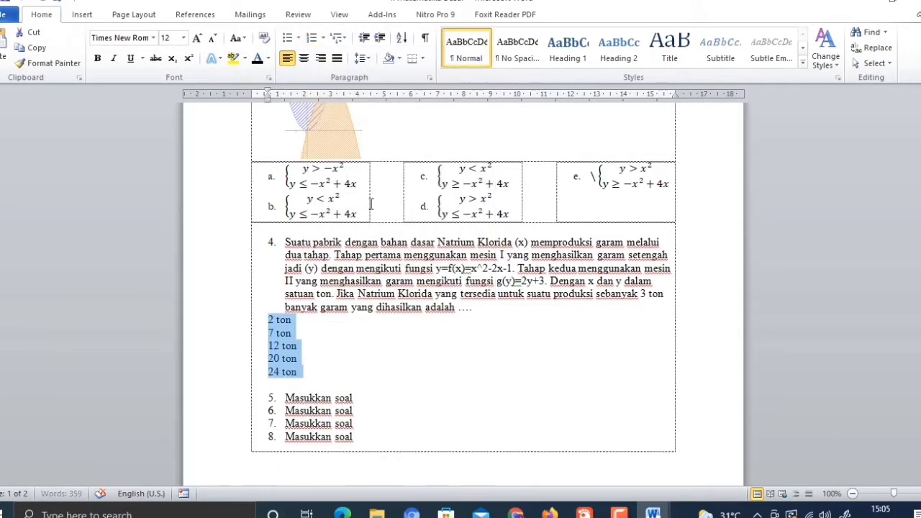
{"action": "left_click", "coordinate": [323, 38]}
{"action": "left_click", "coordinate": [396, 171]}
Step: Arrange question 4's lettered answer options in three columns
{"action": "left_click", "coordinate": [133, 14]}
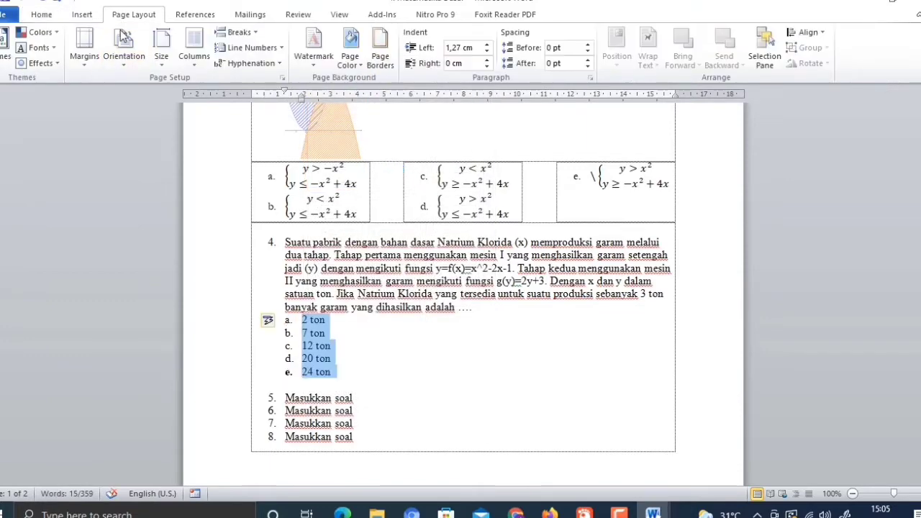
{"action": "left_click", "coordinate": [189, 57]}
{"action": "left_click", "coordinate": [210, 117]}
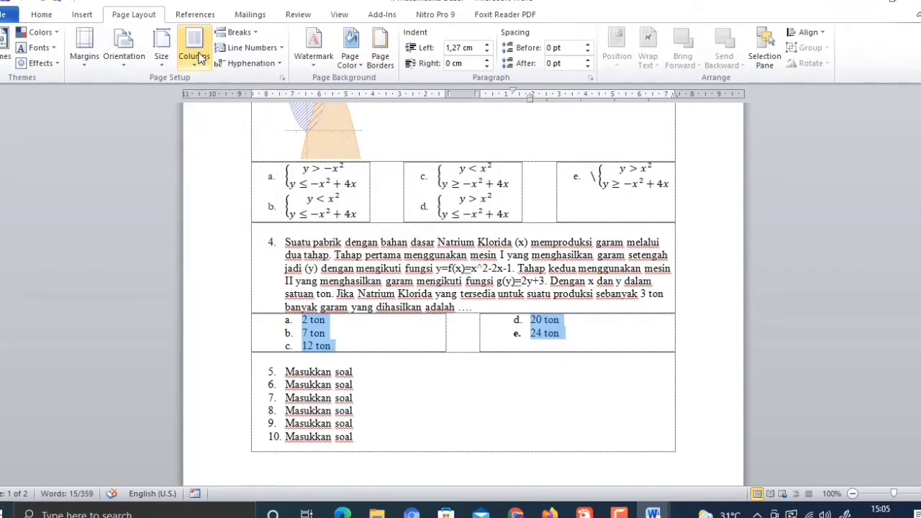
{"action": "left_click", "coordinate": [201, 58]}
{"action": "left_click", "coordinate": [217, 150]}
{"action": "left_click", "coordinate": [594, 324]}
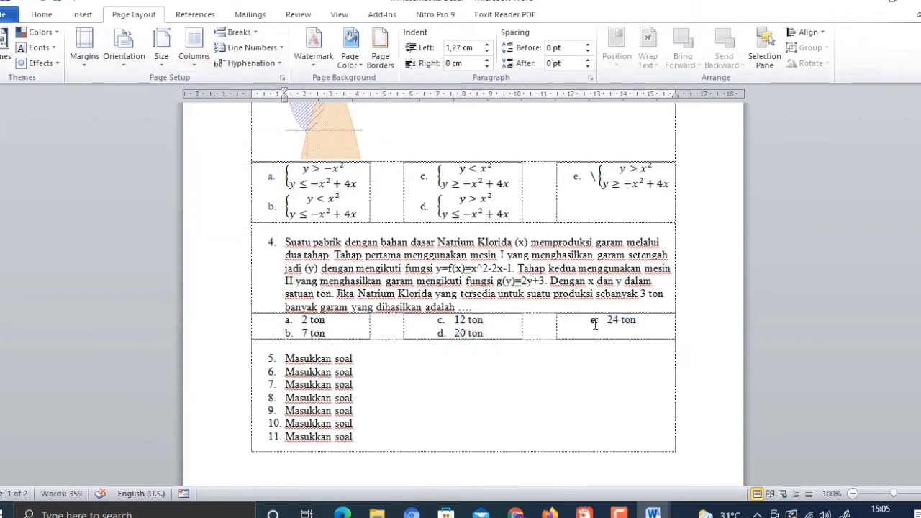
Step: Remove the bold from letter e of question 4's answer options and justify the question's text
{"action": "left_click", "coordinate": [594, 322]}
{"action": "left_click", "coordinate": [41, 14]}
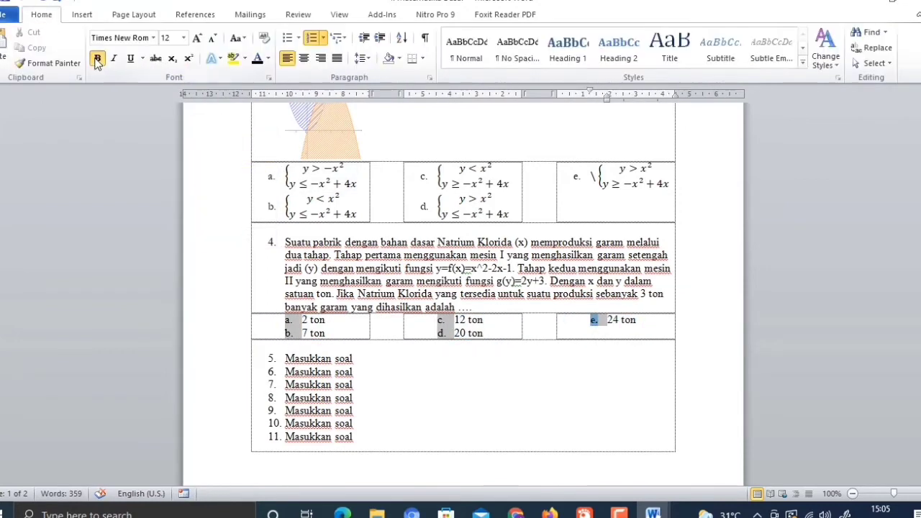
{"action": "left_click", "coordinate": [460, 256]}
{"action": "key", "text": "ctrl+j"}
{"action": "left_click", "coordinate": [619, 514]}
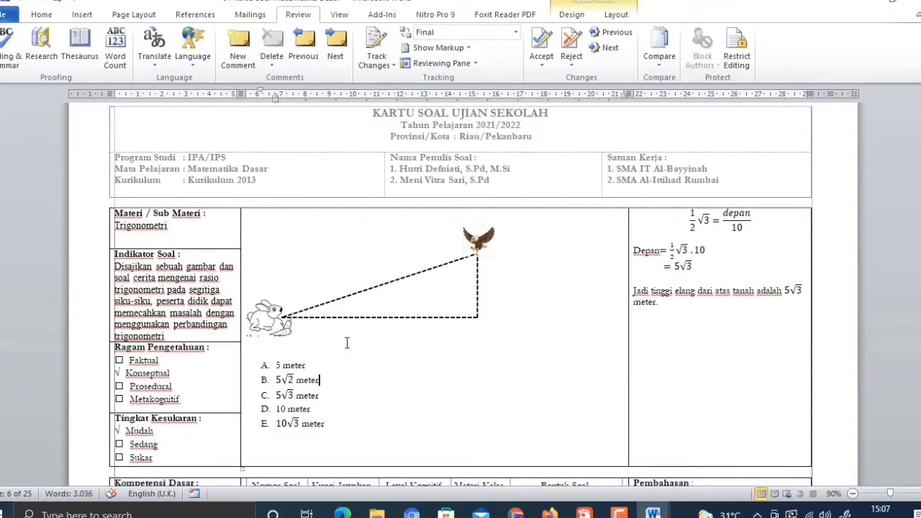
{"action": "left_click_drag", "start_coordinate": [287, 260], "coordinate": [365, 301]}
{"action": "left_click", "coordinate": [364, 301]}
{"action": "key", "text": "Tab"}
{"action": "key", "text": "Tab"}
{"action": "key", "text": "Tab"}
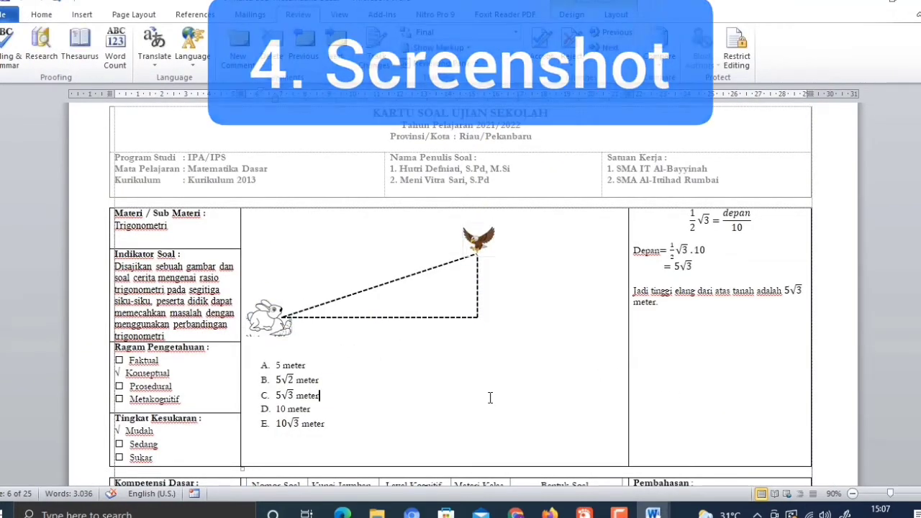
Step: Capture the rabbit-and-eagle triangle figure in the question card as a screenshot and copy it to the clipboard
{"action": "key", "text": "Print"}
{"action": "mouse_move", "coordinate": [245, 212]}
{"action": "left_mouse_down"}
{"action": "mouse_move", "coordinate": [422, 338]}
{"action": "mouse_move", "coordinate": [510, 345]}
{"action": "left_mouse_up"}
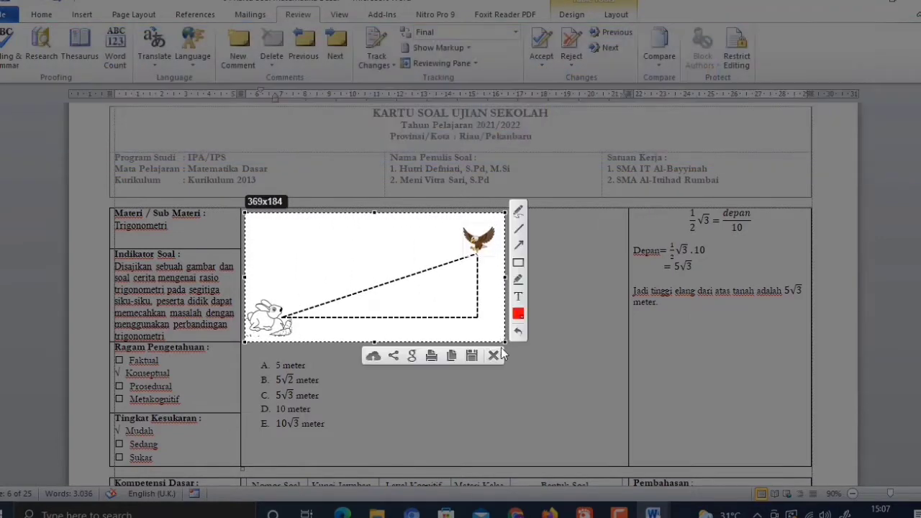
{"action": "left_click", "coordinate": [452, 356]}
Step: In the 4. Matematika Dasar document, paste the captured figure below question 5's text and shrink it slightly
{"action": "mouse_move", "coordinate": [653, 513]}
{"action": "left_click", "coordinate": [799, 453]}
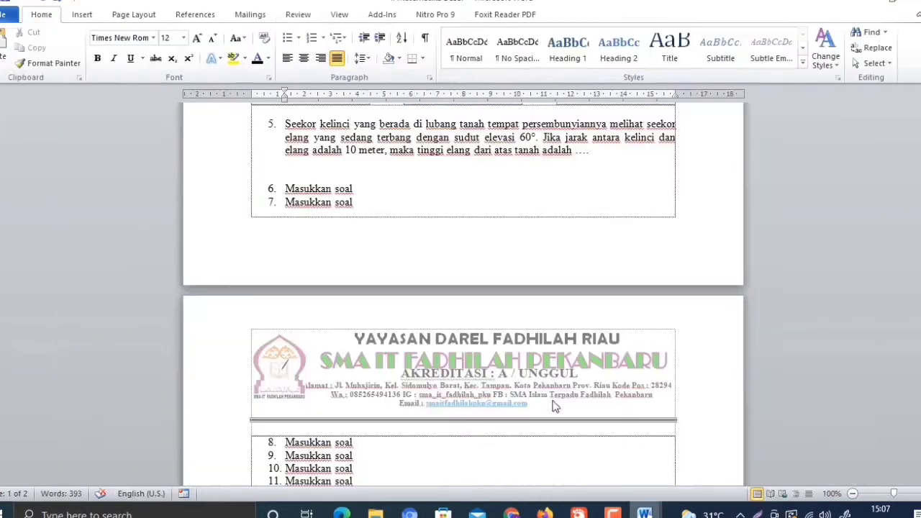
{"action": "key", "text": "ctrl+v"}
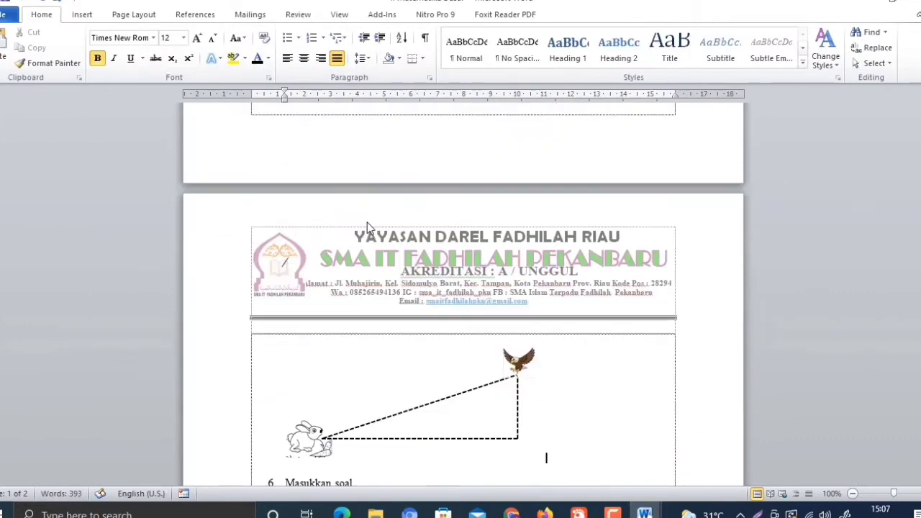
{"action": "left_click_drag", "start_coordinate": [503, 428], "coordinate": [488, 411]}
{"action": "scroll", "coordinate": [475, 346], "scroll_direction": "up", "scroll_amount": 5}
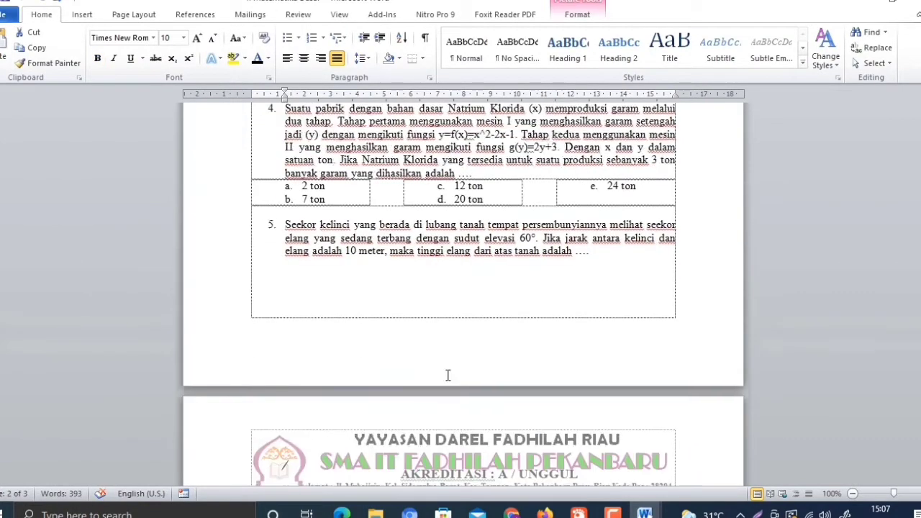
{"action": "scroll", "coordinate": [468, 341], "scroll_direction": "down", "scroll_amount": 6}
{"action": "left_click", "coordinate": [624, 486]}
{"action": "mouse_move", "coordinate": [668, 500]}
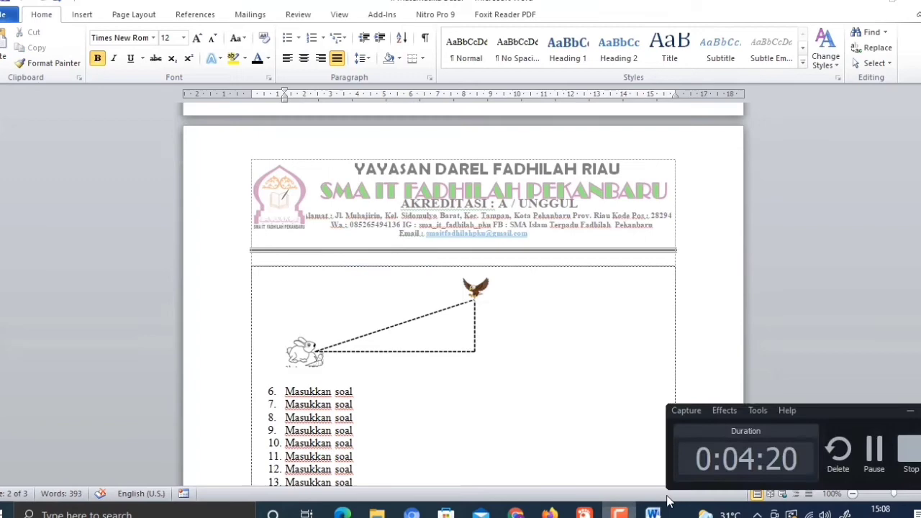
{"action": "left_click", "coordinate": [875, 452]}
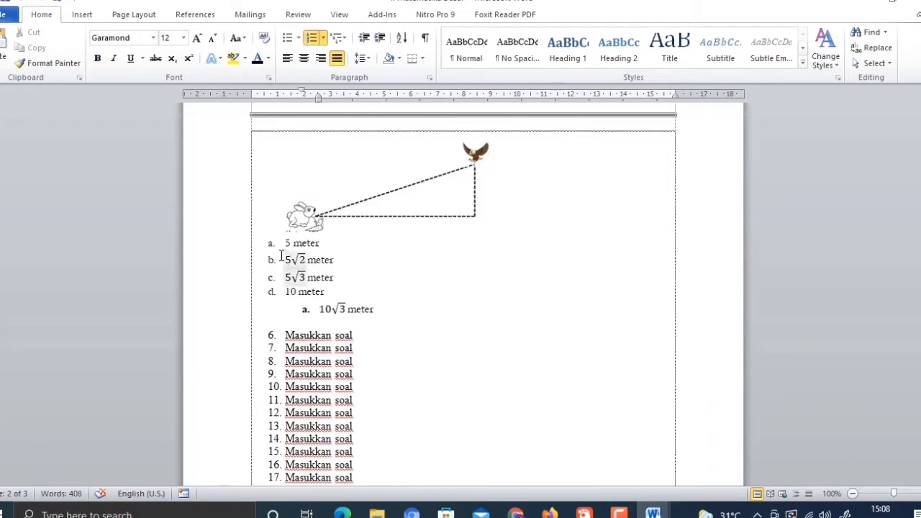
Step: Align question 5's five answer options to the same hanging indent and remove the bold from the last option's letter
{"action": "left_click_drag", "start_coordinate": [283, 243], "coordinate": [375, 309]}
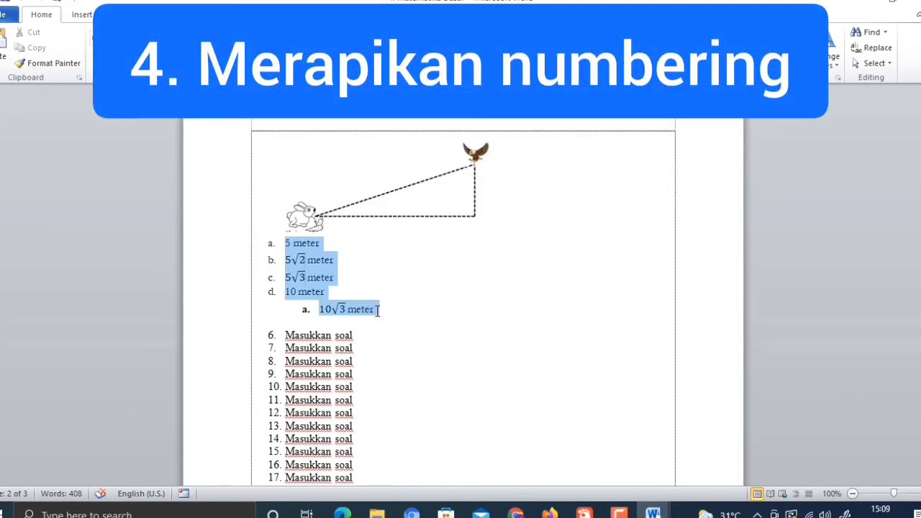
{"action": "left_click_drag", "start_coordinate": [284, 95], "coordinate": [283, 94]}
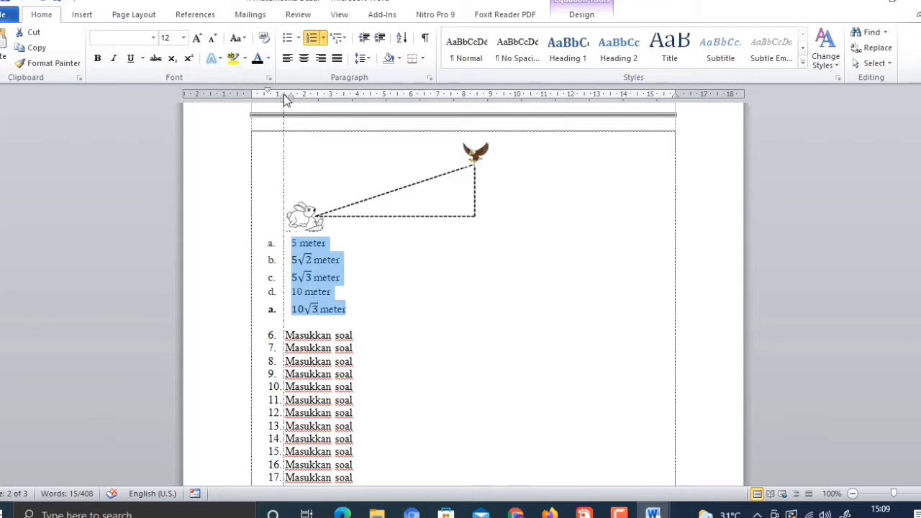
{"action": "left_click", "coordinate": [271, 309]}
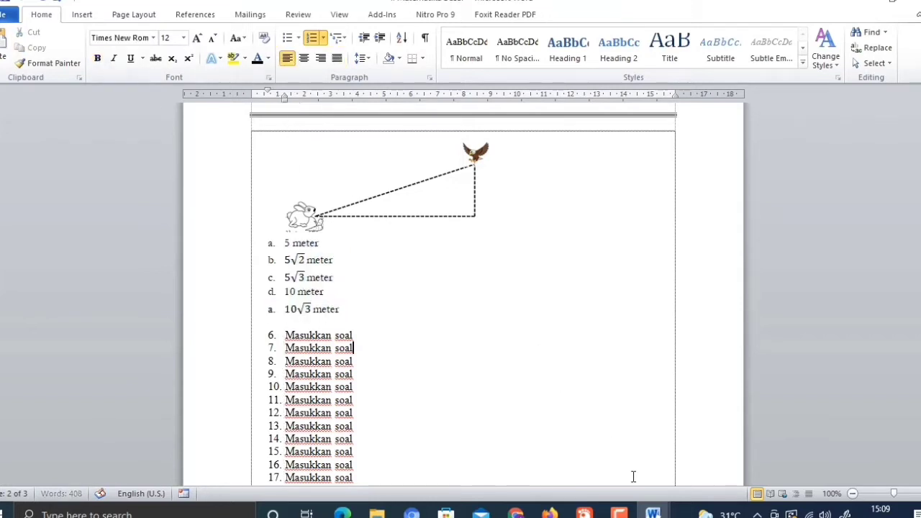
{"action": "left_click", "coordinate": [873, 448]}
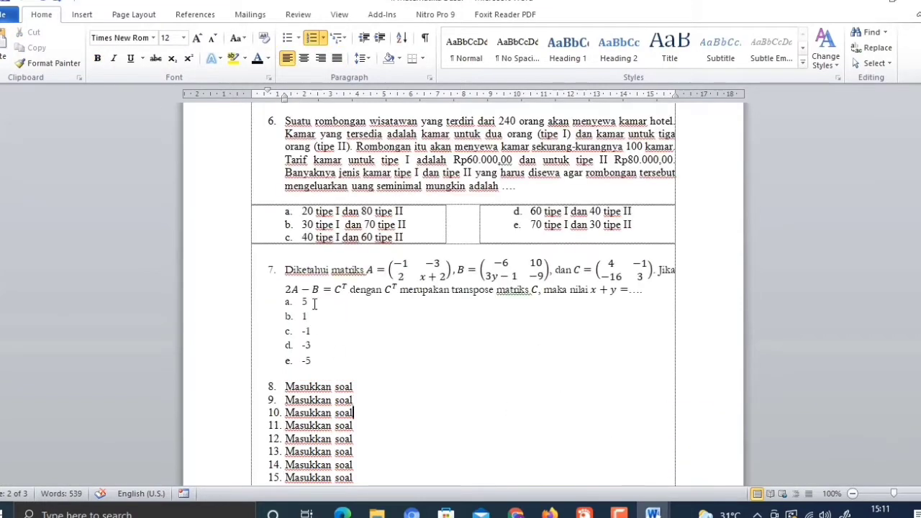
Step: Arrange question 7's answer options a to e in five columns of equal width
{"action": "left_click_drag", "start_coordinate": [321, 357], "coordinate": [301, 303]}
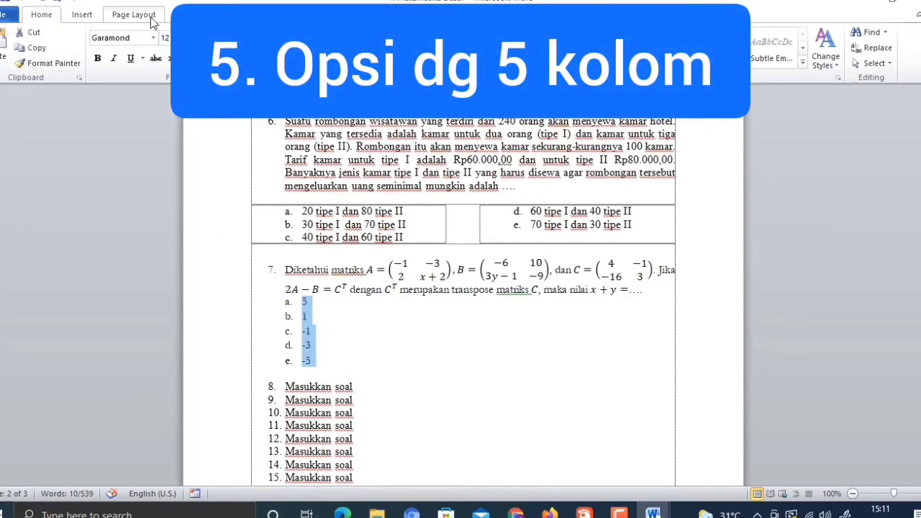
{"action": "left_click", "coordinate": [133, 15]}
{"action": "left_click", "coordinate": [193, 56]}
{"action": "left_click", "coordinate": [203, 237]}
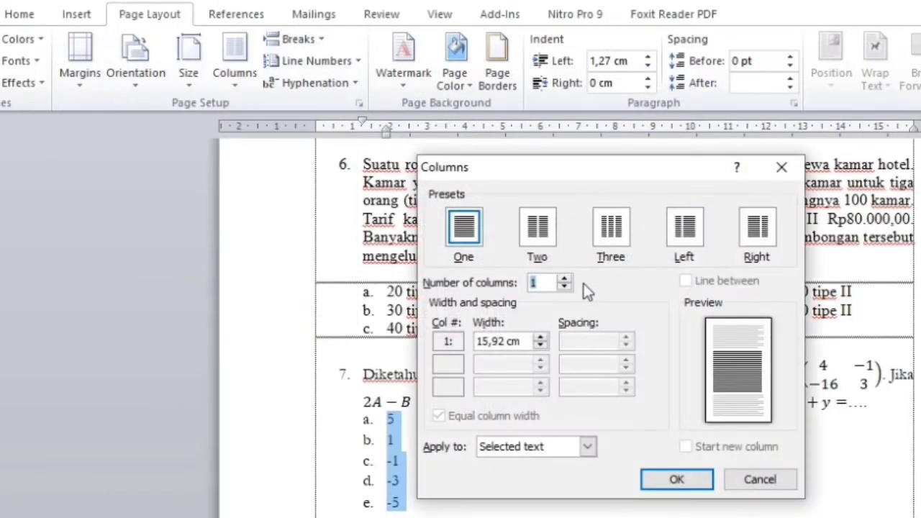
{"action": "left_click", "coordinate": [565, 279]}
{"action": "left_click", "coordinate": [565, 279]}
{"action": "left_click", "coordinate": [566, 279]}
{"action": "left_click", "coordinate": [566, 279]}
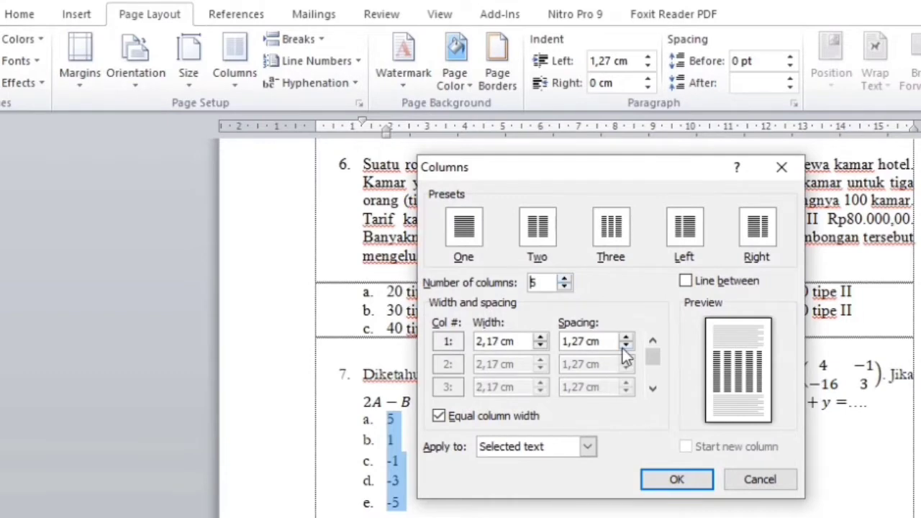
{"action": "left_click", "coordinate": [669, 484]}
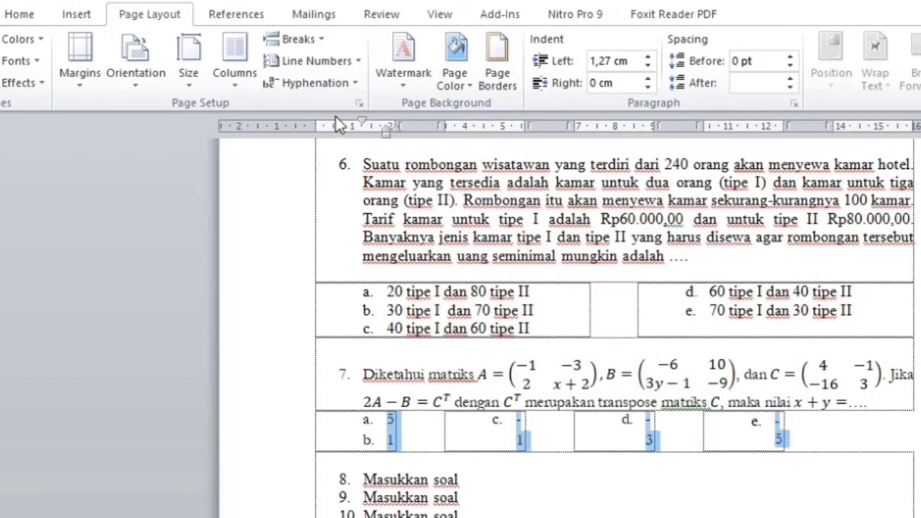
Step: Reduce the spacing between the five columns of question 7's answer options to 0,8 cm
{"action": "left_click", "coordinate": [235, 72]}
{"action": "left_click", "coordinate": [298, 328]}
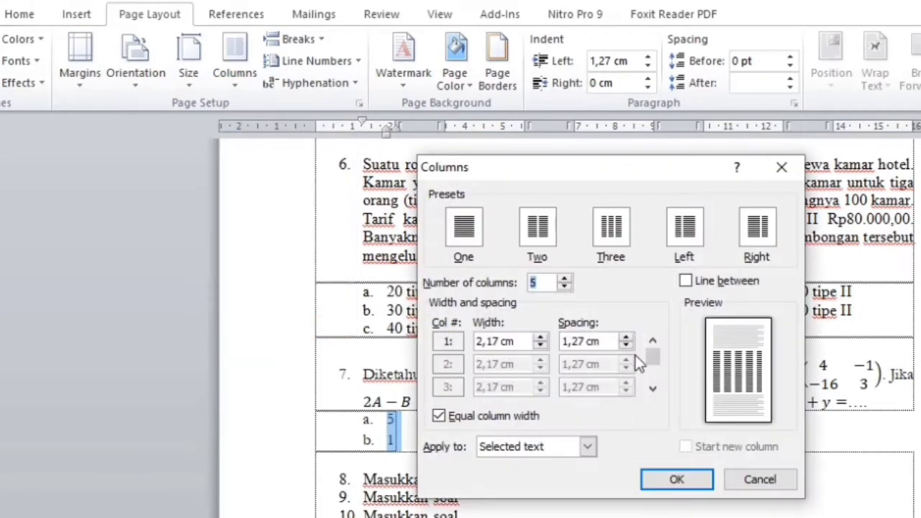
{"action": "left_click", "coordinate": [631, 346]}
{"action": "left_click", "coordinate": [631, 345]}
{"action": "left_click", "coordinate": [631, 345]}
{"action": "left_click", "coordinate": [631, 346]}
{"action": "left_click", "coordinate": [631, 346]}
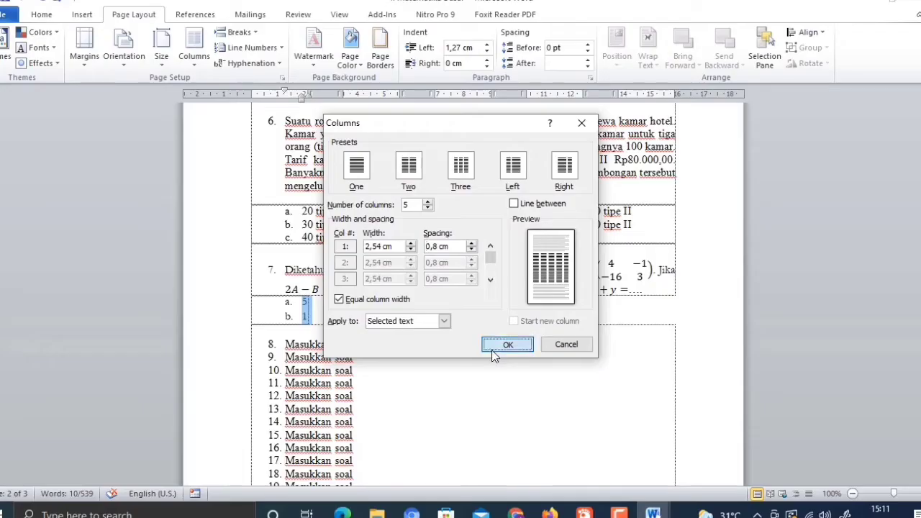
{"action": "left_click", "coordinate": [507, 345]}
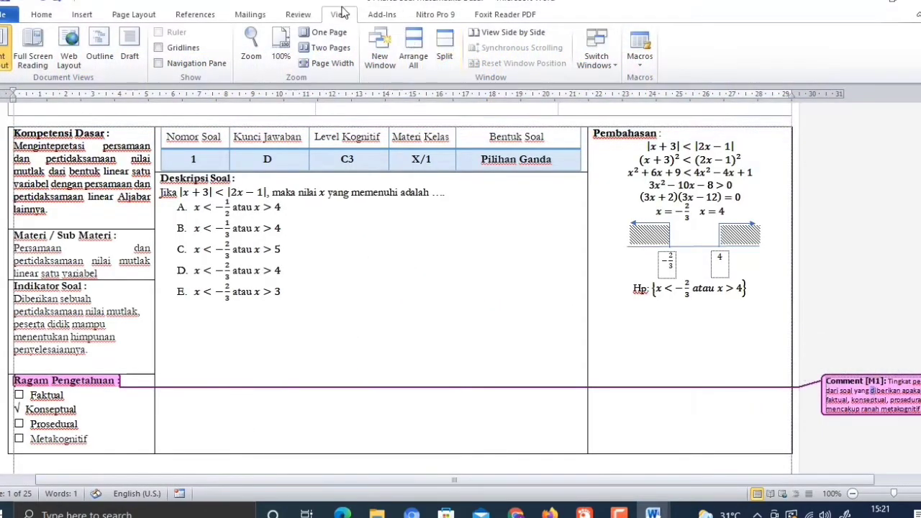
Step: In the Kartu Soal document, set the review display to Final to hide the comment balloons
{"action": "left_click", "coordinate": [298, 15]}
{"action": "left_click", "coordinate": [516, 33]}
{"action": "left_click", "coordinate": [750, 372]}
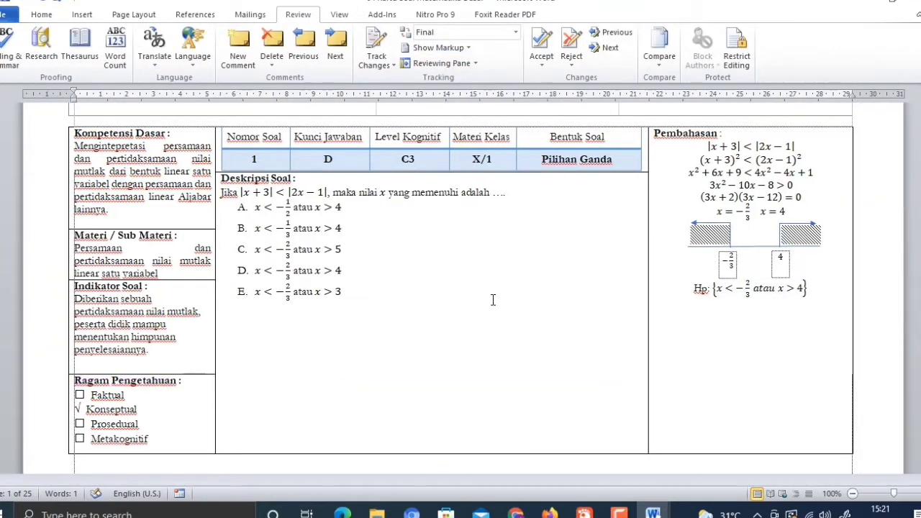
{"action": "left_click", "coordinate": [494, 300]}
{"action": "left_click", "coordinate": [619, 513]}
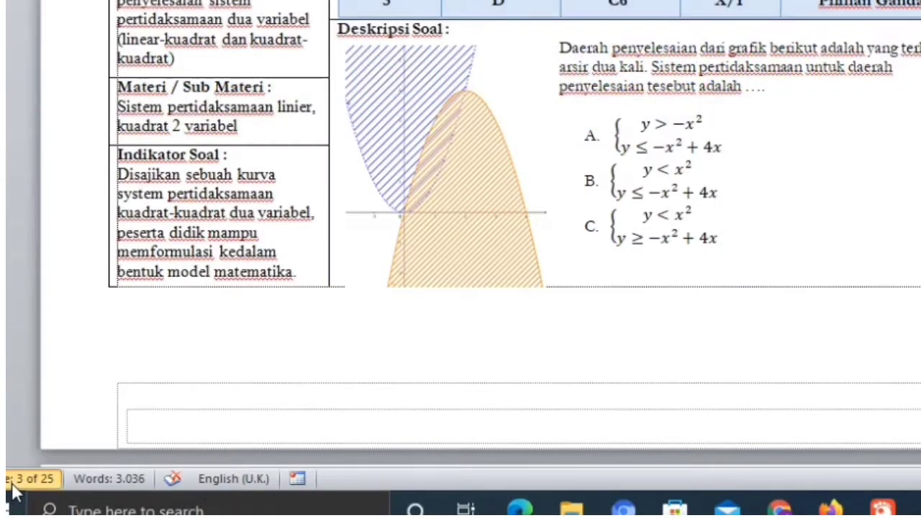
Step: Jump to page 12 of the Kartu Soal document and continue on to the question with the exam-score frequency table
{"action": "left_click", "coordinate": [8, 494]}
{"action": "type", "text": "12"}
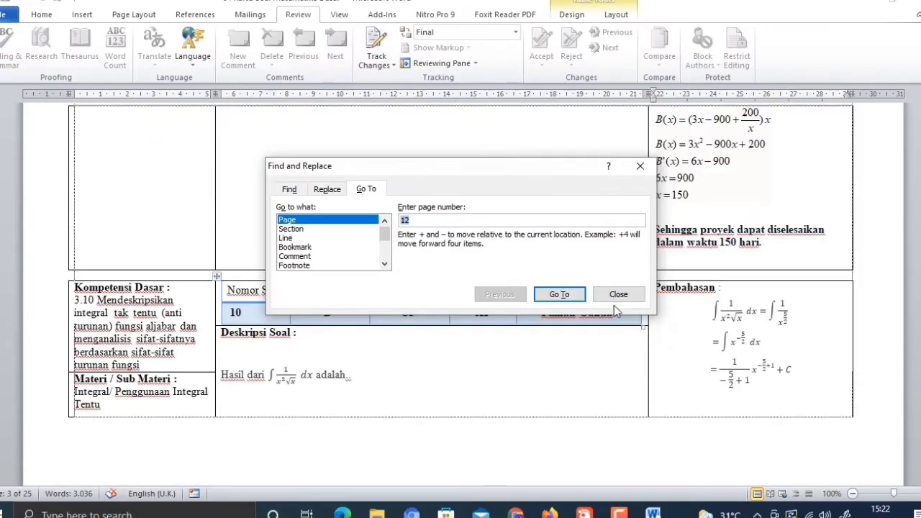
{"action": "left_click", "coordinate": [911, 184]}
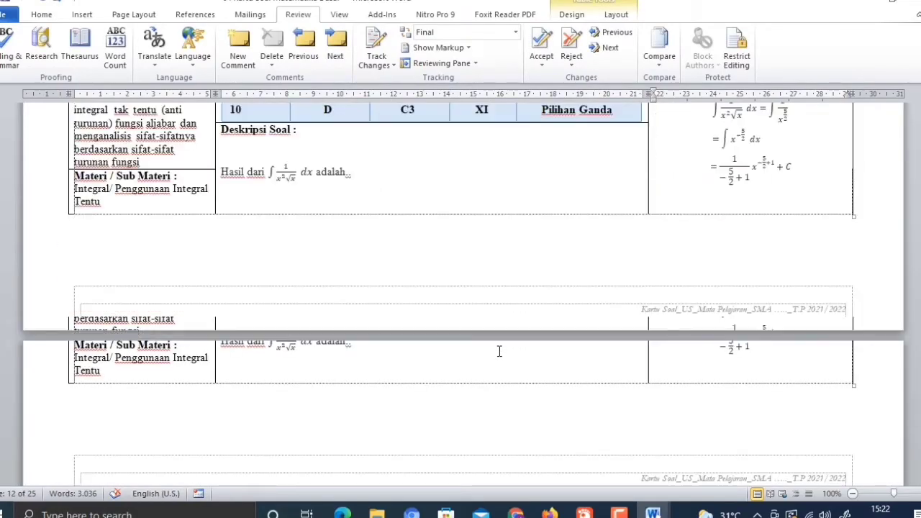
{"action": "scroll", "coordinate": [498, 353], "scroll_direction": "down", "scroll_amount": 20}
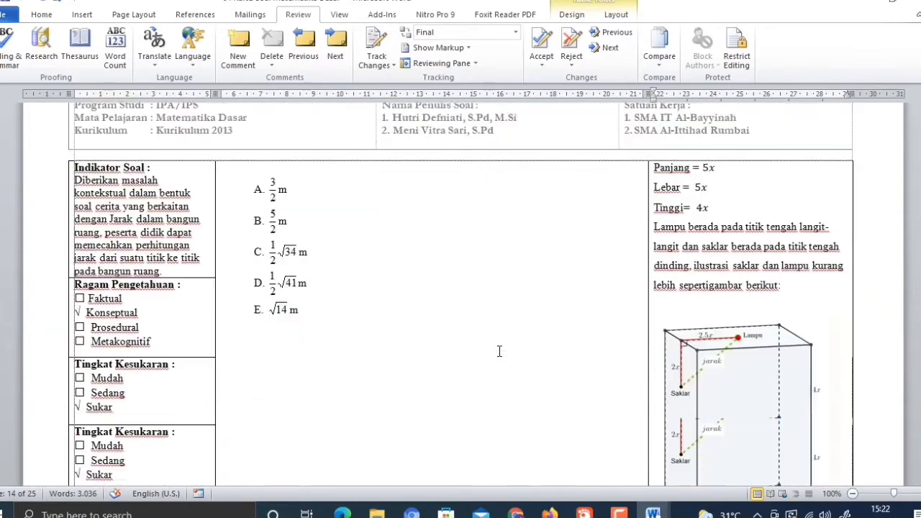
{"action": "scroll", "coordinate": [500, 356], "scroll_direction": "down", "scroll_amount": 15}
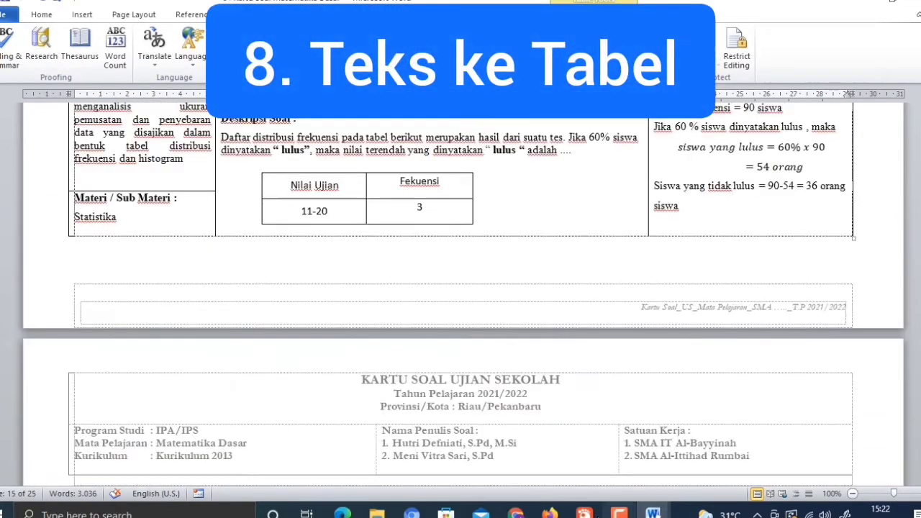
{"action": "left_click", "coordinate": [617, 514]}
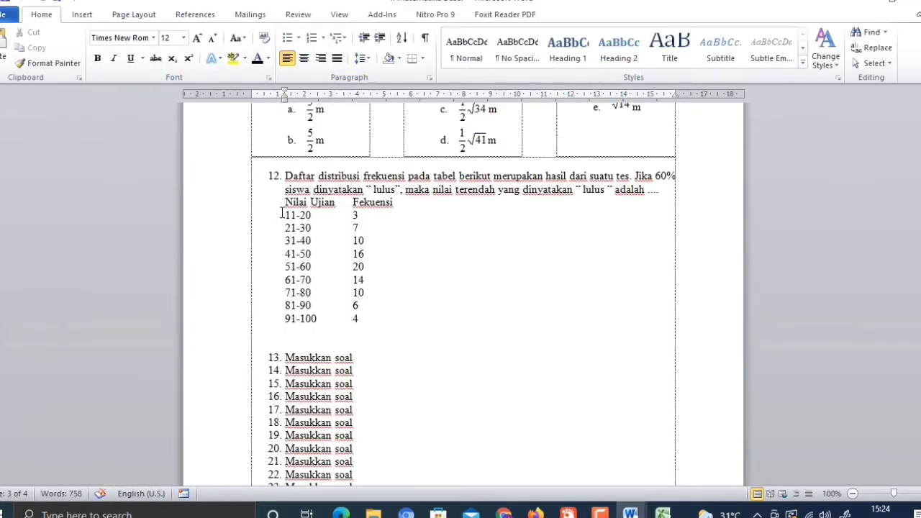
Step: Copy question 12's frequency table lines, from Nilai Ujian to 91-100, and switch to the Excel workbook
{"action": "left_click_drag", "start_coordinate": [283, 204], "coordinate": [364, 317]}
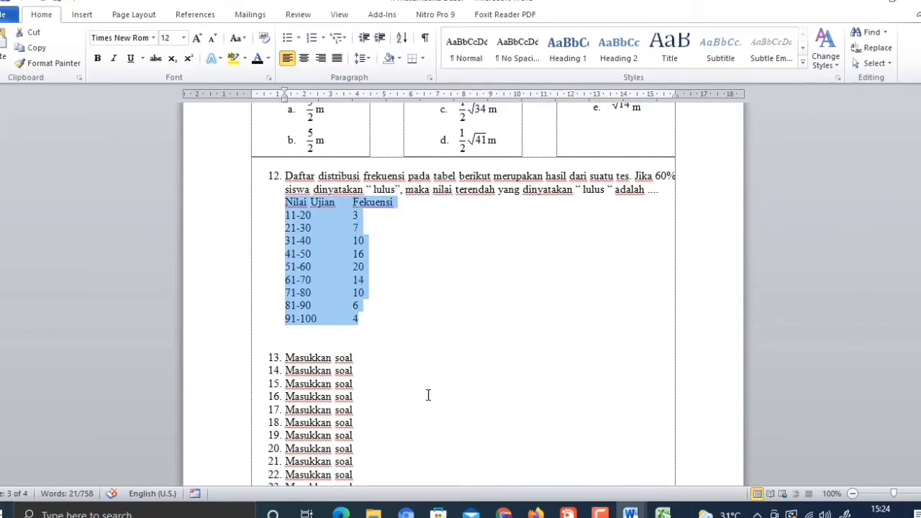
{"action": "key", "text": "alt+Tab"}
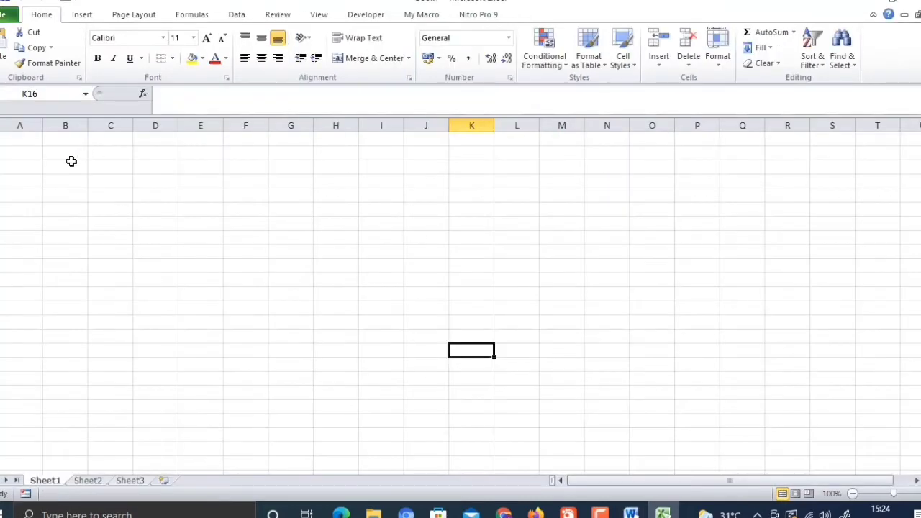
{"action": "right_click", "coordinate": [72, 166]}
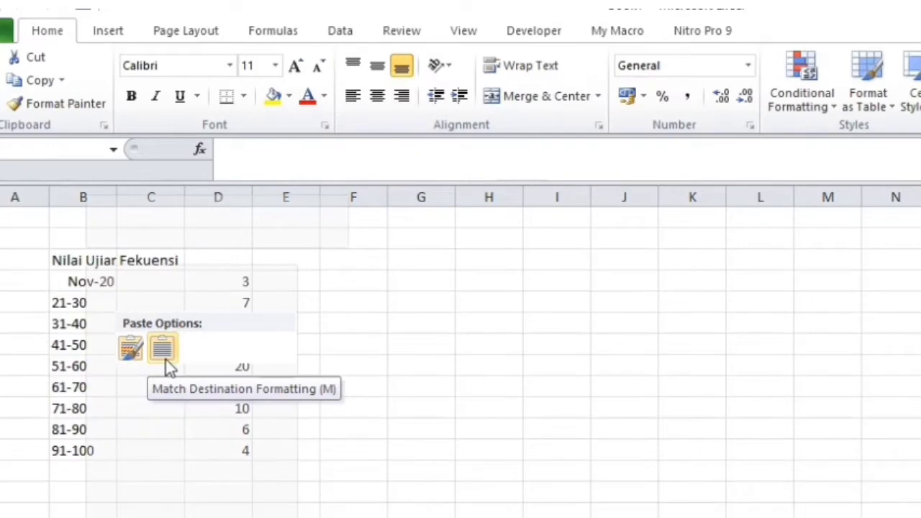
{"action": "left_click", "coordinate": [164, 359]}
{"action": "left_click", "coordinate": [309, 305]}
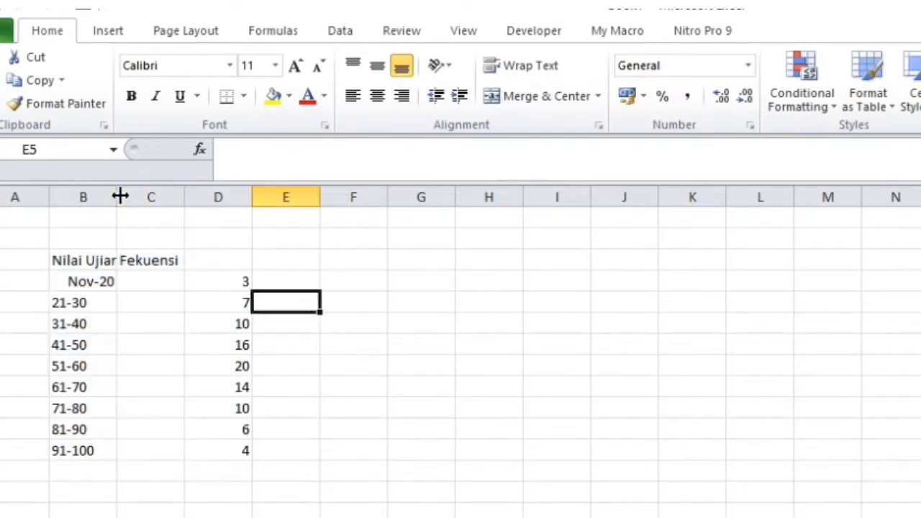
{"action": "left_click_drag", "start_coordinate": [120, 196], "coordinate": [190, 199]}
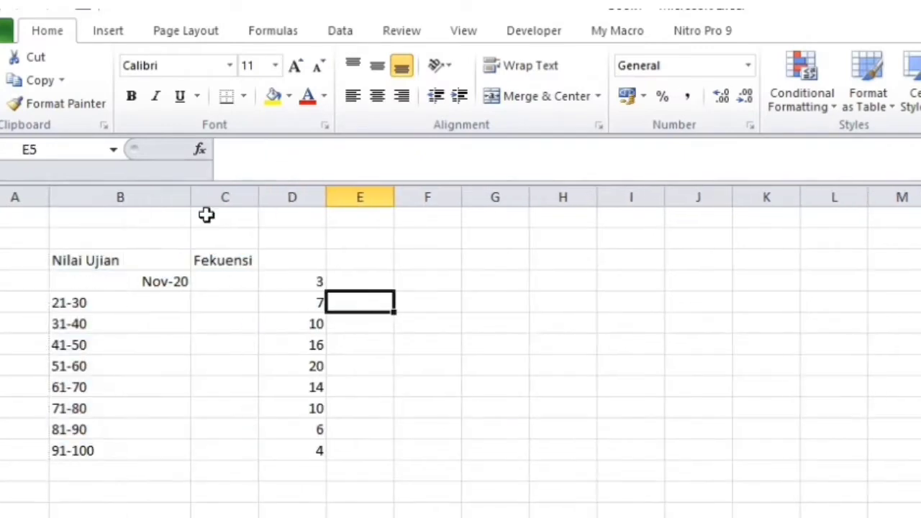
{"action": "left_click", "coordinate": [144, 285]}
{"action": "left_click", "coordinate": [102, 347]}
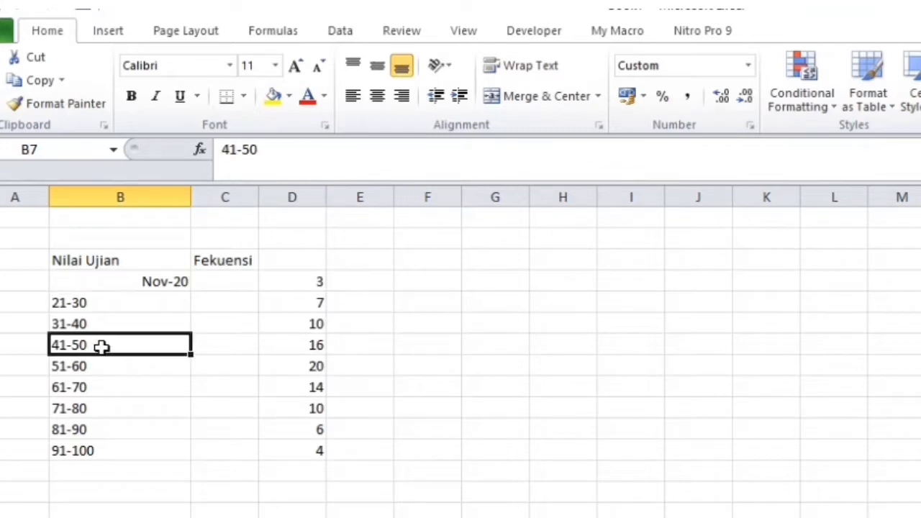
{"action": "key", "text": "ctrl+z"}
{"action": "key", "text": "ctrl+z"}
Step: Paste the frequency table at cell B3 with its source formatting and fit columns B and D to their contents
{"action": "right_click", "coordinate": [79, 265]}
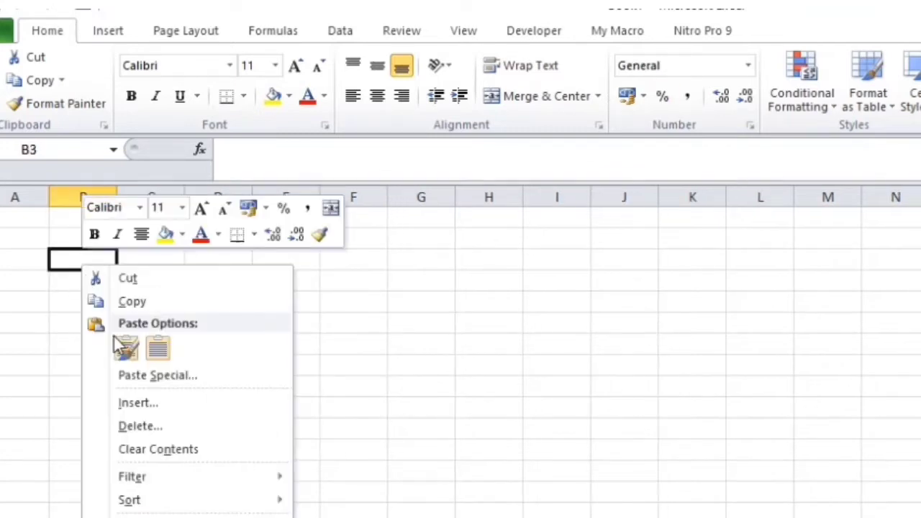
{"action": "left_click", "coordinate": [126, 350]}
{"action": "double_click", "coordinate": [117, 196]}
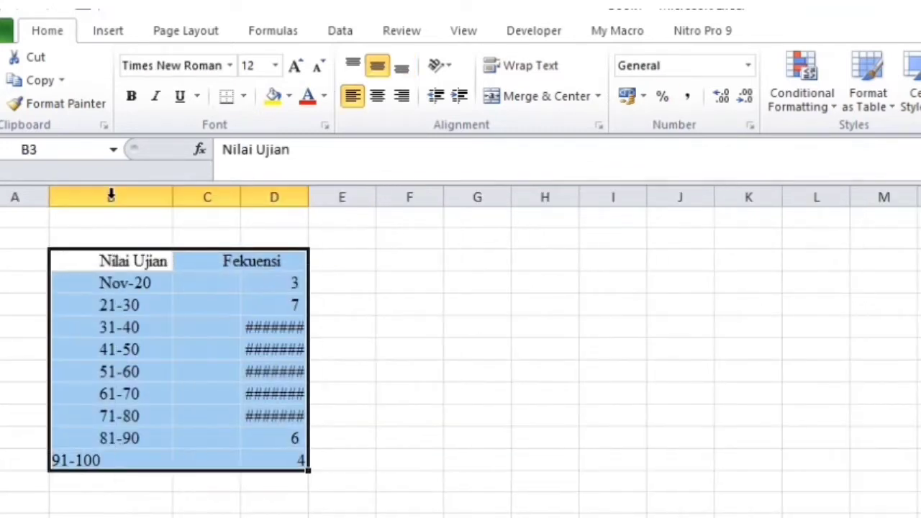
{"action": "double_click", "coordinate": [304, 200]}
{"action": "left_click", "coordinate": [458, 349]}
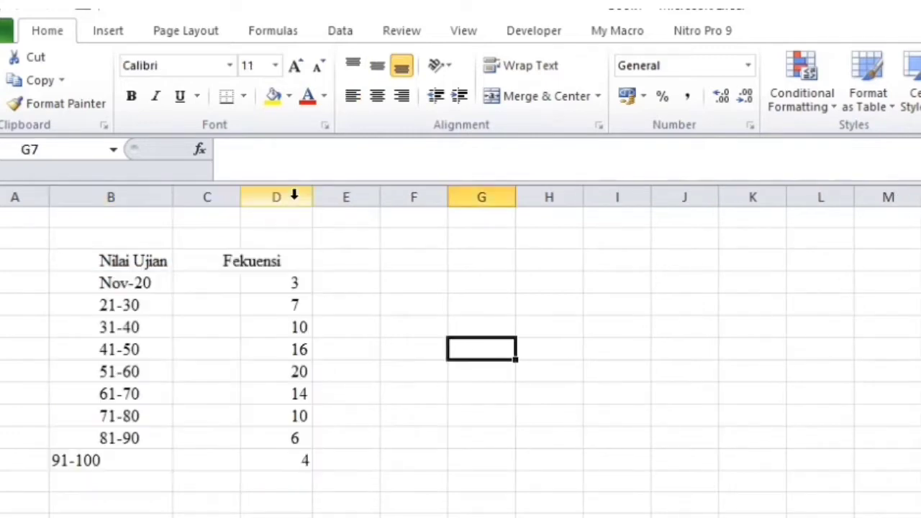
Step: Center the contents of columns D and B horizontally
{"action": "left_click", "coordinate": [294, 196]}
{"action": "left_click", "coordinate": [377, 96]}
{"action": "left_click", "coordinate": [378, 297]}
{"action": "left_click", "coordinate": [112, 197]}
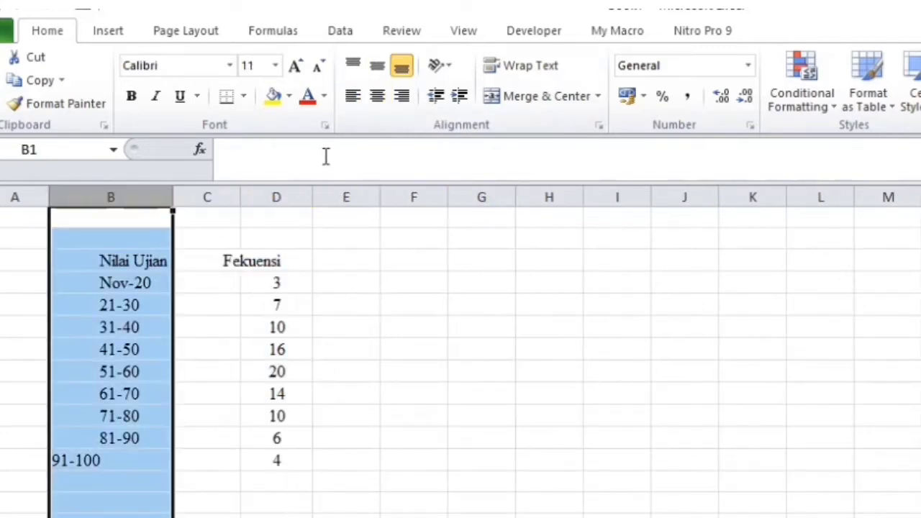
{"action": "left_click", "coordinate": [378, 95]}
{"action": "left_click", "coordinate": [448, 414]}
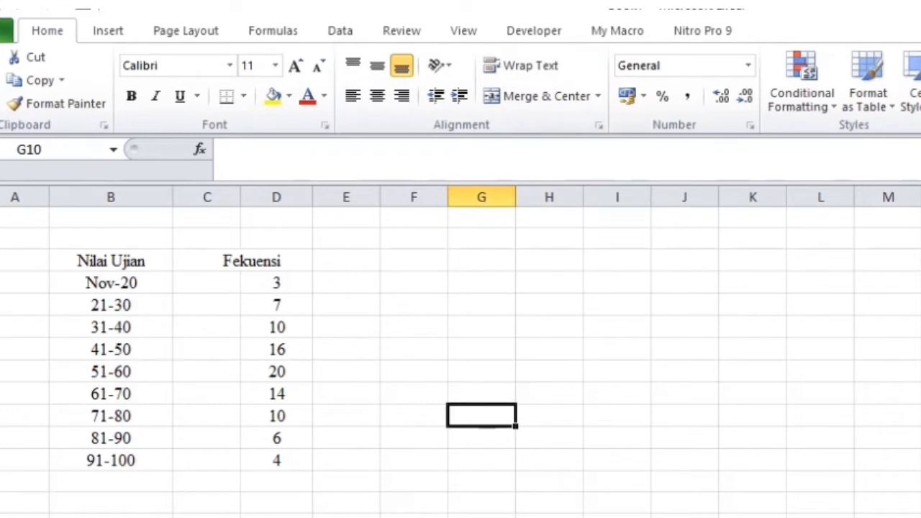
Step: Move the Fekuensi heading from C3 to D3 and delete the emptied column C
{"action": "left_click", "coordinate": [820, 479]}
{"action": "left_click", "coordinate": [226, 261]}
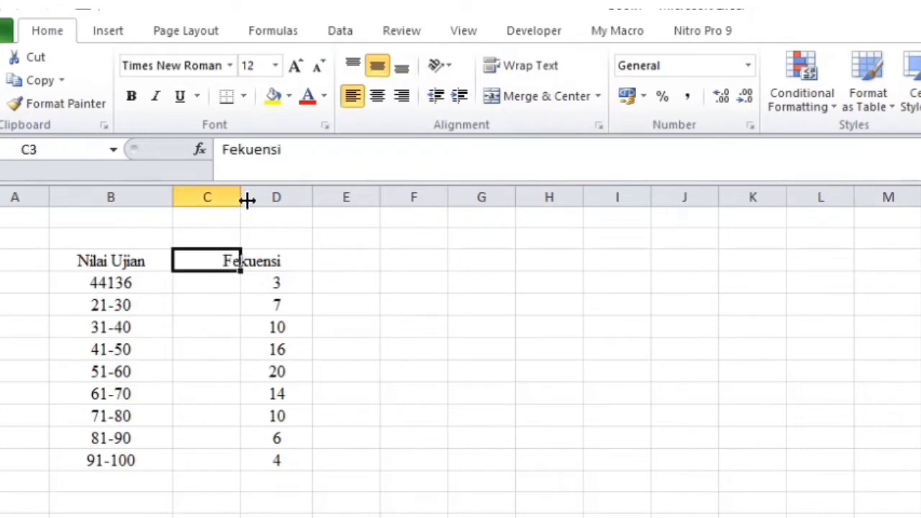
{"action": "key", "text": "ctrl+x"}
{"action": "left_click", "coordinate": [277, 261]}
{"action": "key", "text": "ctrl+v"}
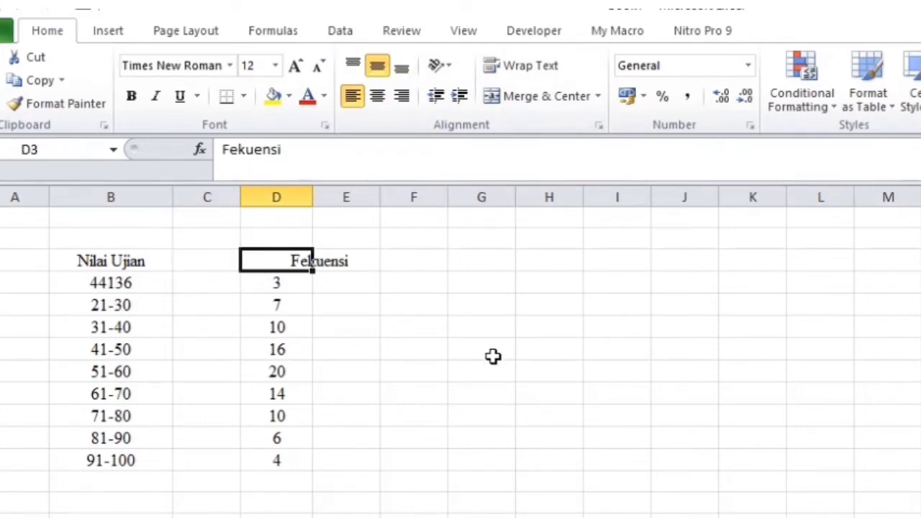
{"action": "left_click", "coordinate": [487, 370]}
{"action": "right_click", "coordinate": [201, 189]}
{"action": "left_click", "coordinate": [270, 353]}
{"action": "left_click", "coordinate": [436, 430]}
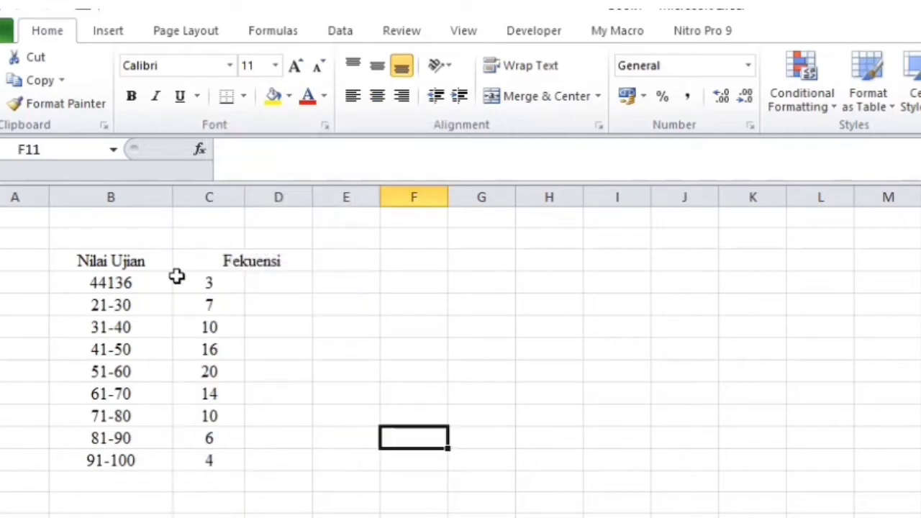
Step: Left-align the Fekuensi heading in cell C3
{"action": "left_click_drag", "start_coordinate": [119, 264], "coordinate": [247, 457]}
{"action": "left_click", "coordinate": [414, 371]}
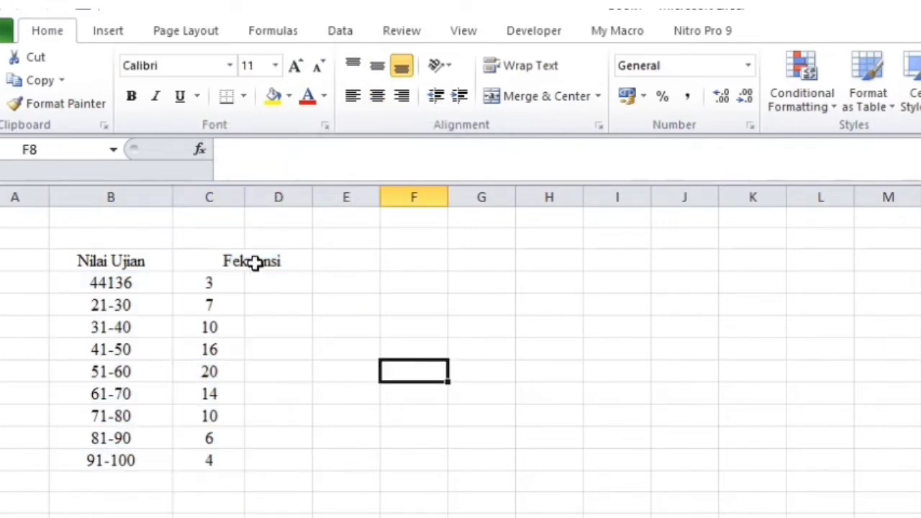
{"action": "left_click", "coordinate": [246, 263]}
{"action": "key", "text": "Left"}
{"action": "left_click", "coordinate": [354, 96]}
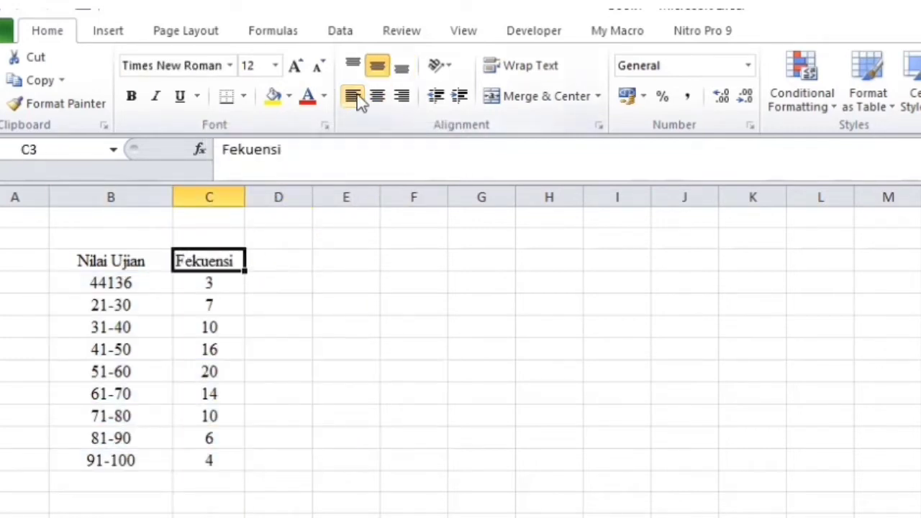
{"action": "left_click", "coordinate": [332, 321]}
Step: Apply all borders to the frequency table in B3:C12 and widen column C
{"action": "left_click_drag", "start_coordinate": [119, 263], "coordinate": [216, 461]}
{"action": "left_click", "coordinate": [243, 95]}
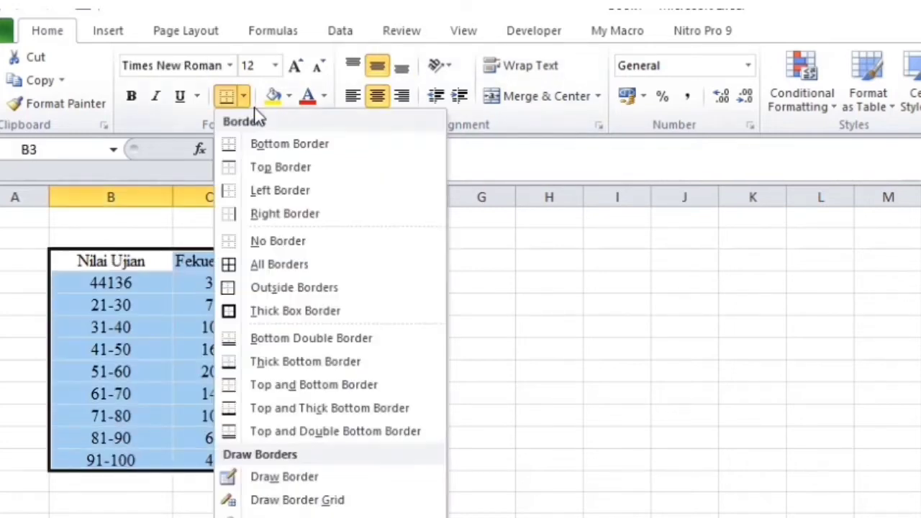
{"action": "left_click", "coordinate": [280, 265]}
{"action": "left_click", "coordinate": [414, 371]}
{"action": "left_click_drag", "start_coordinate": [237, 201], "coordinate": [308, 201]}
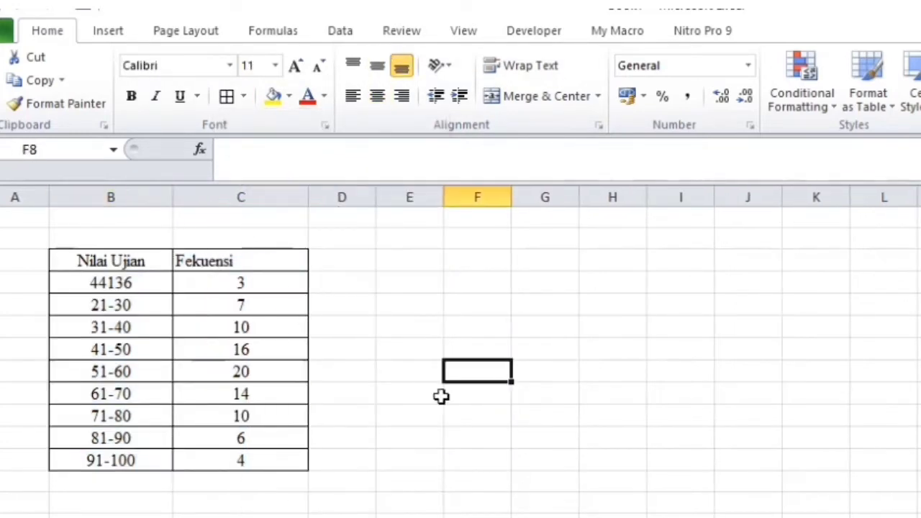
{"action": "left_click", "coordinate": [404, 412]}
Step: Center the Nilai Ujian and Fekuensi headings in B3:C3
{"action": "left_click_drag", "start_coordinate": [128, 266], "coordinate": [235, 262]}
{"action": "left_click", "coordinate": [235, 261]}
{"action": "left_click_drag", "start_coordinate": [140, 259], "coordinate": [237, 261]}
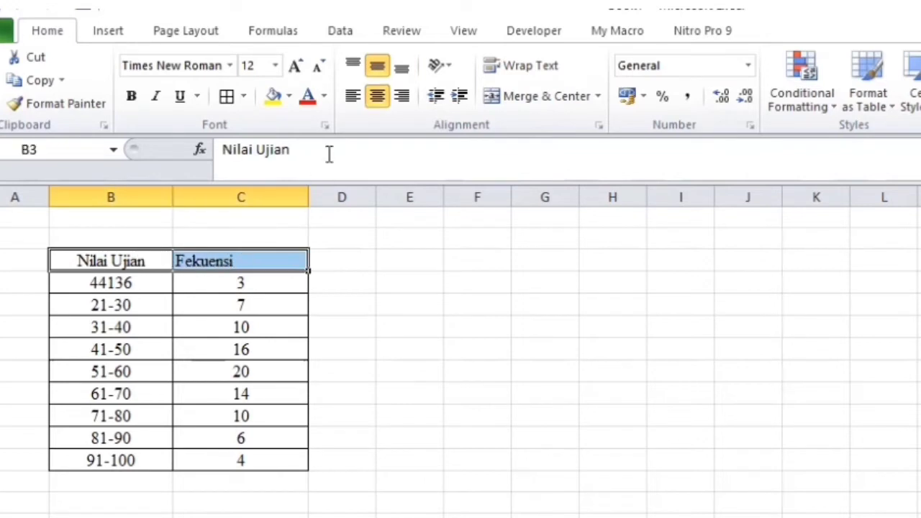
{"action": "left_click", "coordinate": [377, 96]}
{"action": "left_click", "coordinate": [513, 371]}
Step: Try to replace the value in cell B4 with 11-20
{"action": "double_click", "coordinate": [151, 284]}
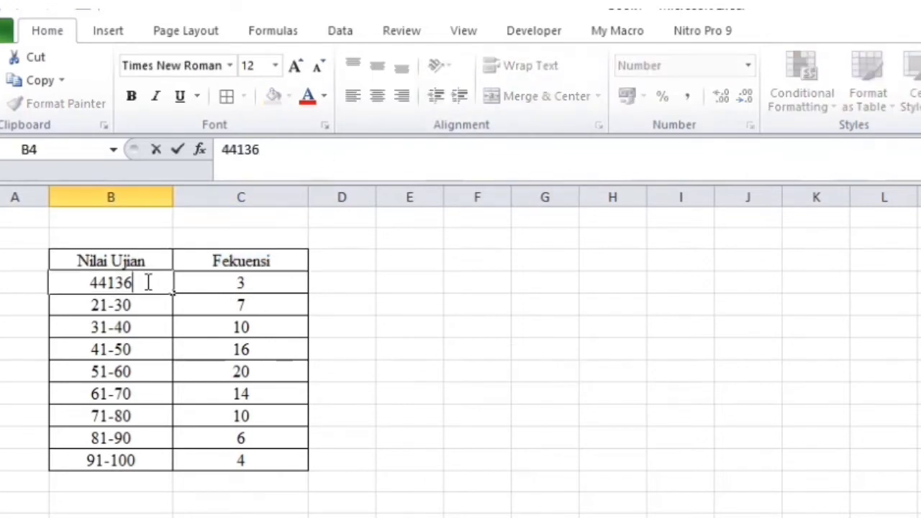
{"action": "double_click", "coordinate": [150, 280]}
{"action": "type", "text": "11-20"}
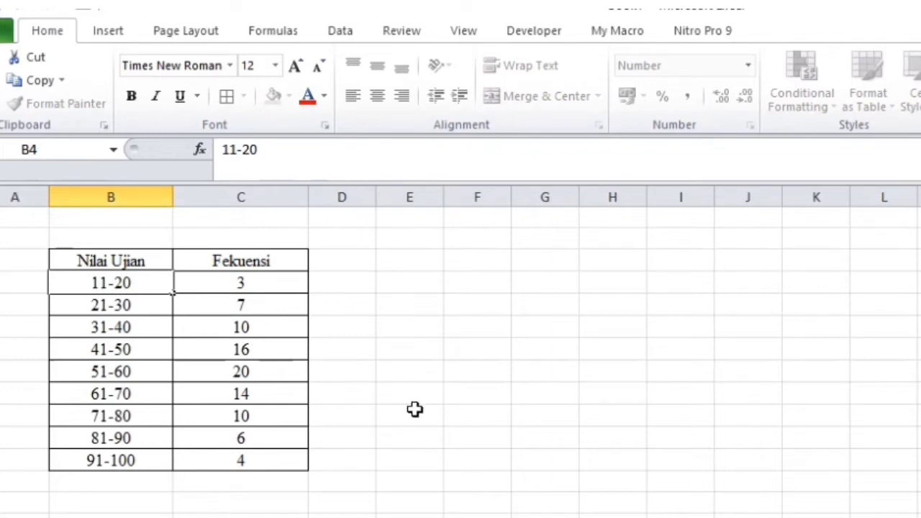
{"action": "left_click", "coordinate": [618, 464]}
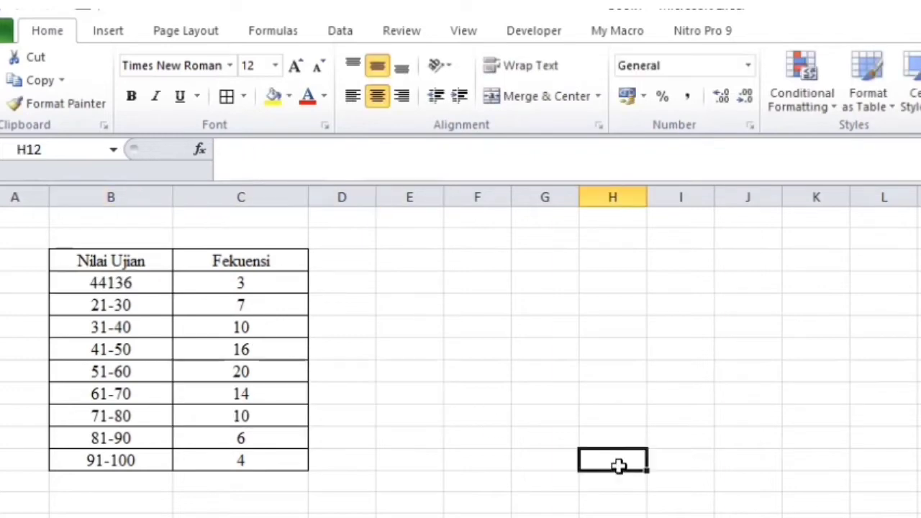
Step: Format cell B4 as Text, enter '11-20 in it, and select the frequency table including its headings
{"action": "left_click", "coordinate": [128, 283]}
{"action": "left_click", "coordinate": [749, 65]}
{"action": "left_click", "coordinate": [748, 66]}
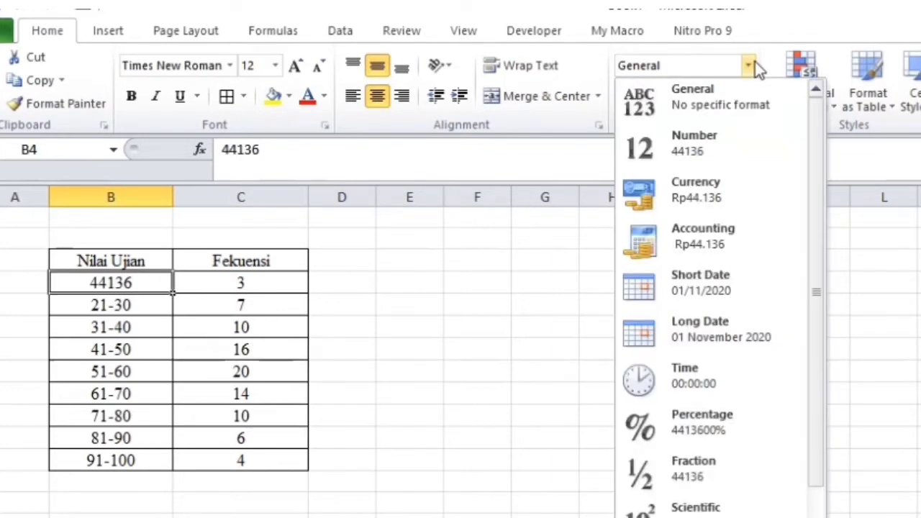
{"action": "scroll", "coordinate": [734, 475], "scroll_direction": "down", "scroll_amount": 1}
{"action": "left_click", "coordinate": [687, 508]}
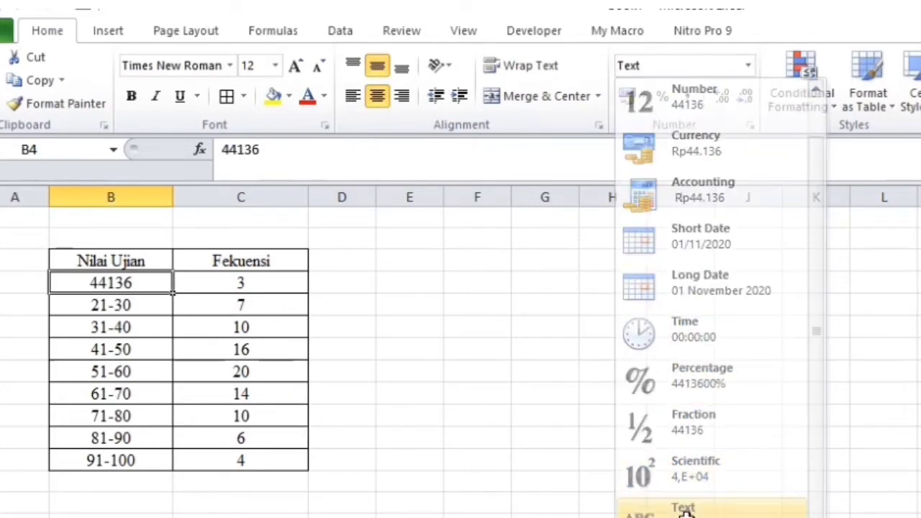
{"action": "type", "text": "'11-20"}
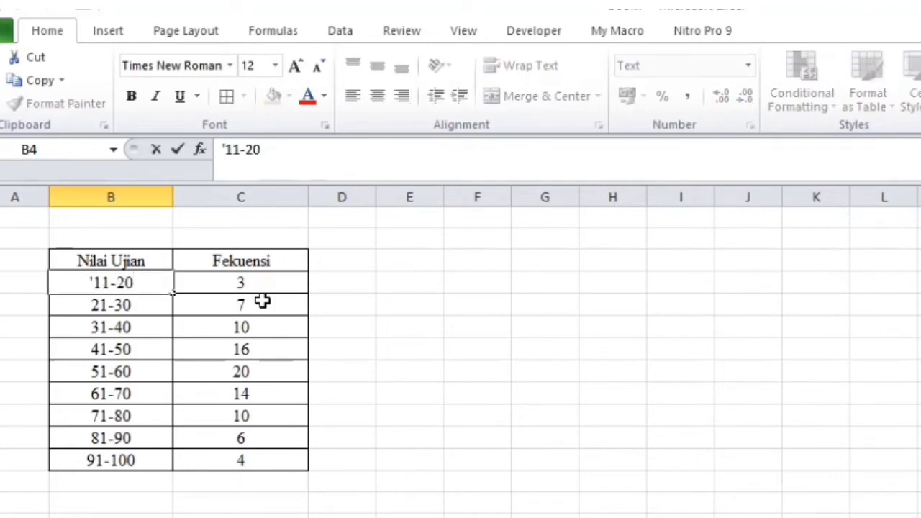
{"action": "left_click", "coordinate": [545, 459]}
{"action": "left_click_drag", "start_coordinate": [96, 263], "coordinate": [308, 443]}
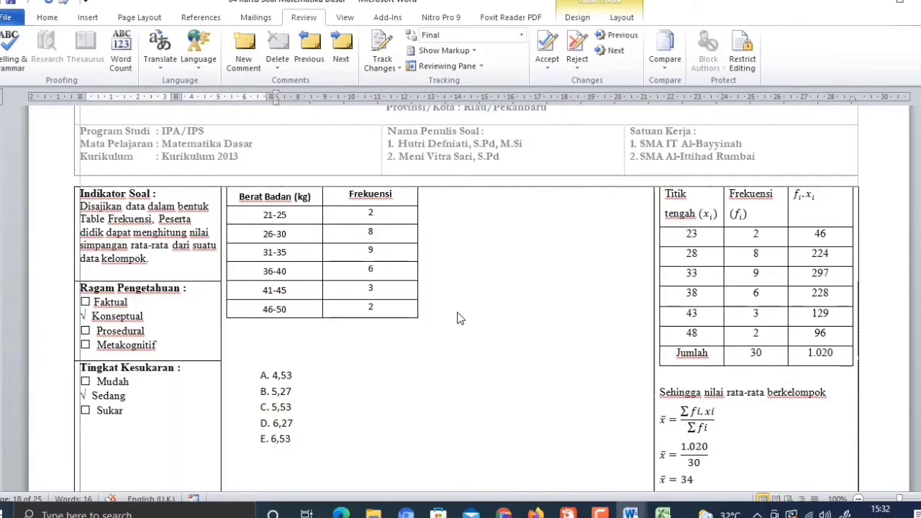
Step: Copy the Berat Badan (kg) and Frekuensi table from page 18 of the Kartu Soal document and switch to the exam document
{"action": "left_click_drag", "start_coordinate": [216, 227], "coordinate": [229, 207]}
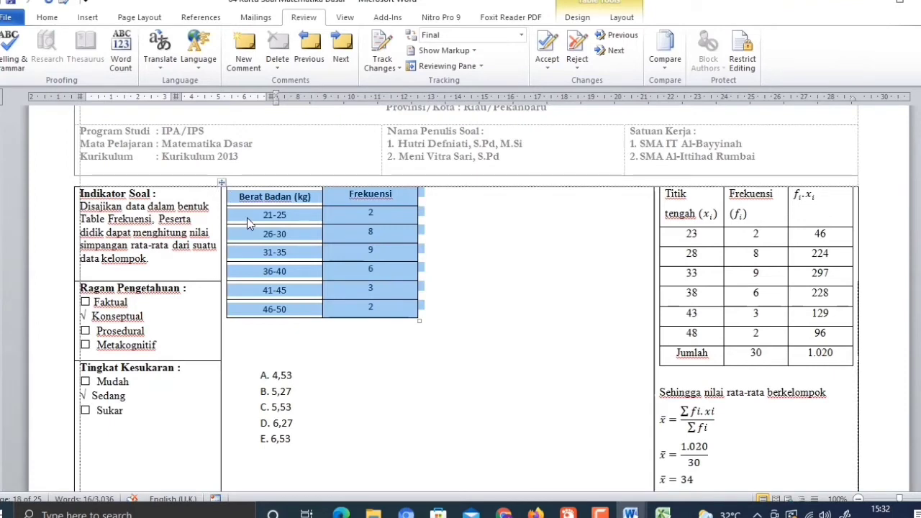
{"action": "right_click", "coordinate": [247, 217]}
{"action": "left_click", "coordinate": [278, 239]}
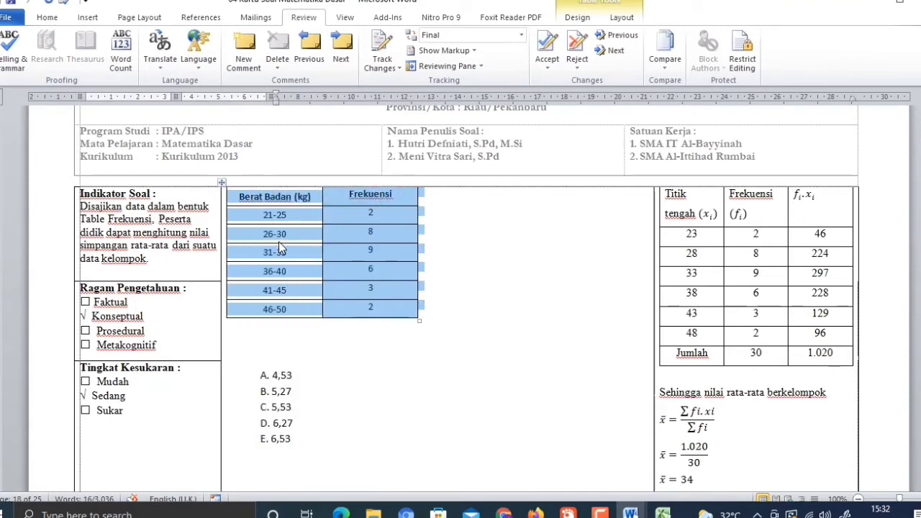
{"action": "left_click", "coordinate": [526, 365]}
{"action": "scroll", "coordinate": [526, 368], "scroll_direction": "down", "scroll_amount": 1}
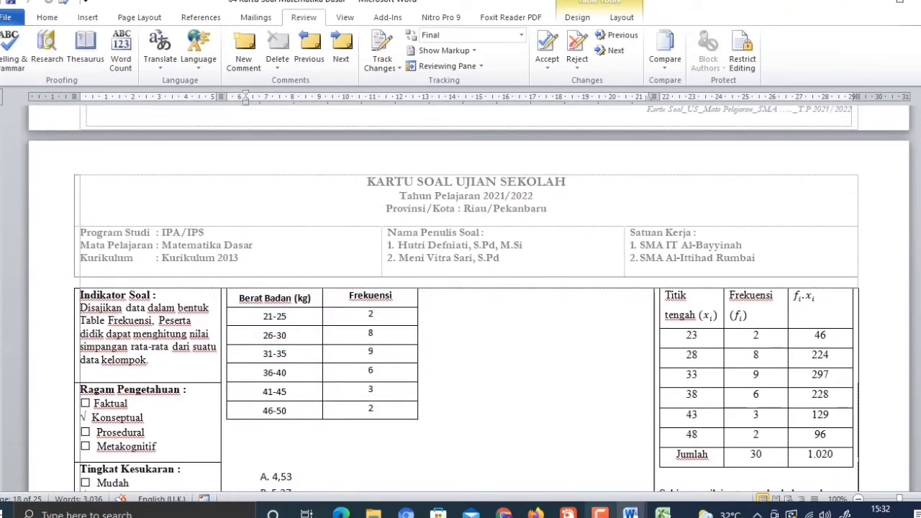
{"action": "mouse_move", "coordinate": [630, 513]}
{"action": "left_click", "coordinate": [555, 446]}
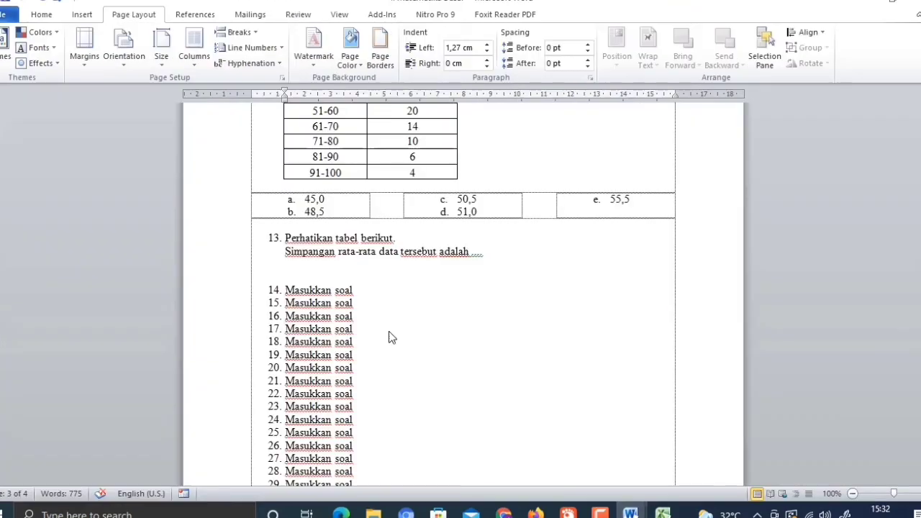
Step: Paste the Berat Badan table as text only below question 13's sentence "Simpangan rata-rata data tersebut adalah ...."
{"action": "right_click", "coordinate": [300, 266]}
{"action": "left_click", "coordinate": [390, 91]}
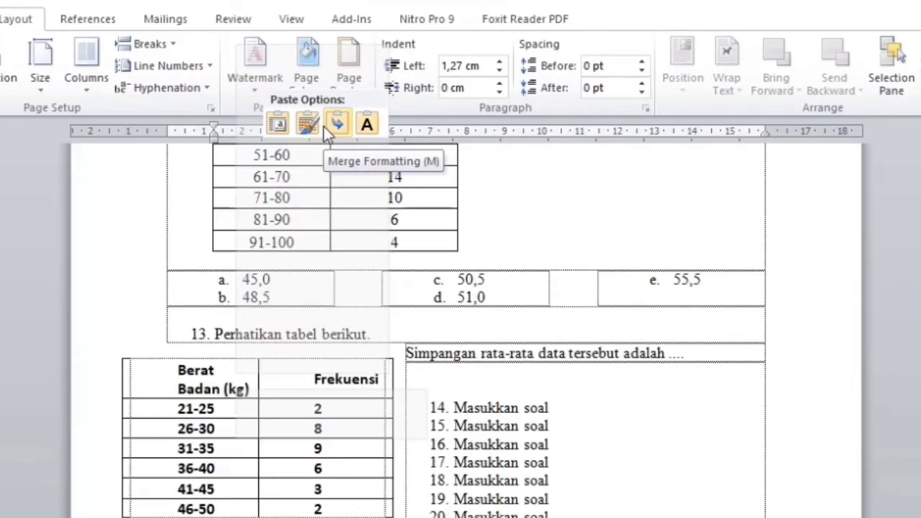
{"action": "left_click", "coordinate": [367, 126]}
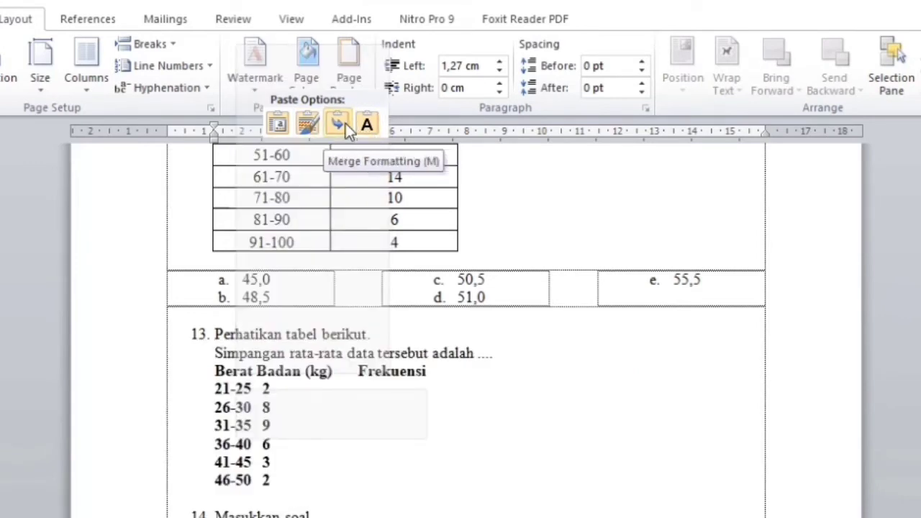
{"action": "left_click", "coordinate": [368, 126]}
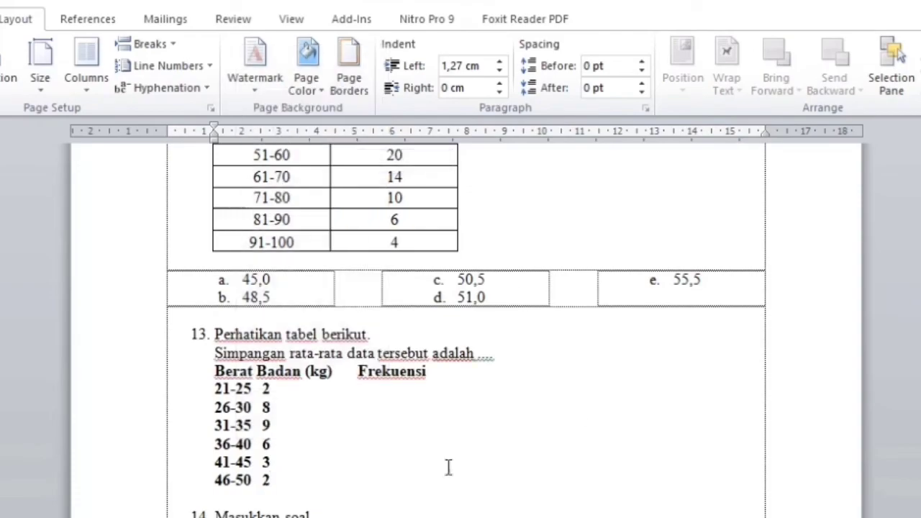
Step: Copy question 13's pasted lines, from Berat Badan (kg) to 46-50, and switch to the Excel workbook
{"action": "left_click_drag", "start_coordinate": [215, 371], "coordinate": [274, 484]}
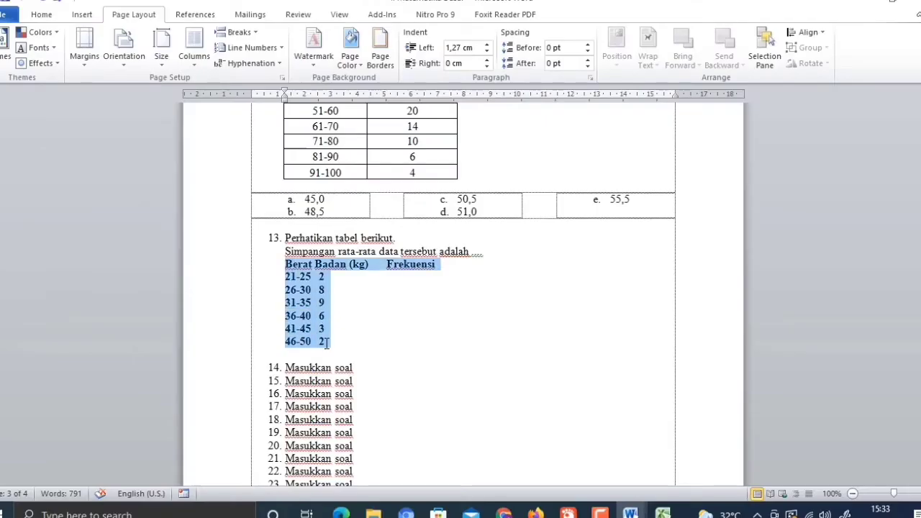
{"action": "right_click", "coordinate": [305, 332]}
{"action": "left_click", "coordinate": [336, 118]}
{"action": "left_click", "coordinate": [663, 514]}
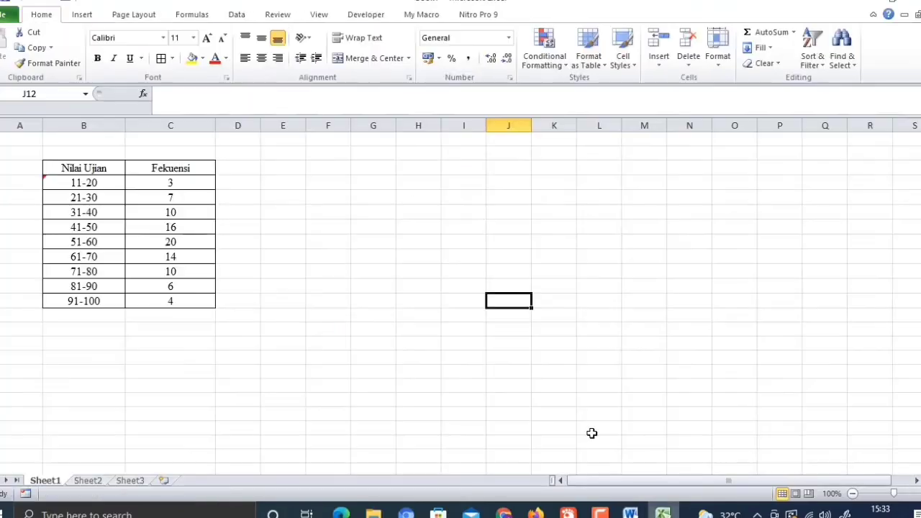
Step: Paste the copied Berat Badan (kg) and Frekuensi lines at cell C3 of Sheet2, keeping the source formatting
{"action": "left_click", "coordinate": [88, 480]}
{"action": "right_click", "coordinate": [97, 172]}
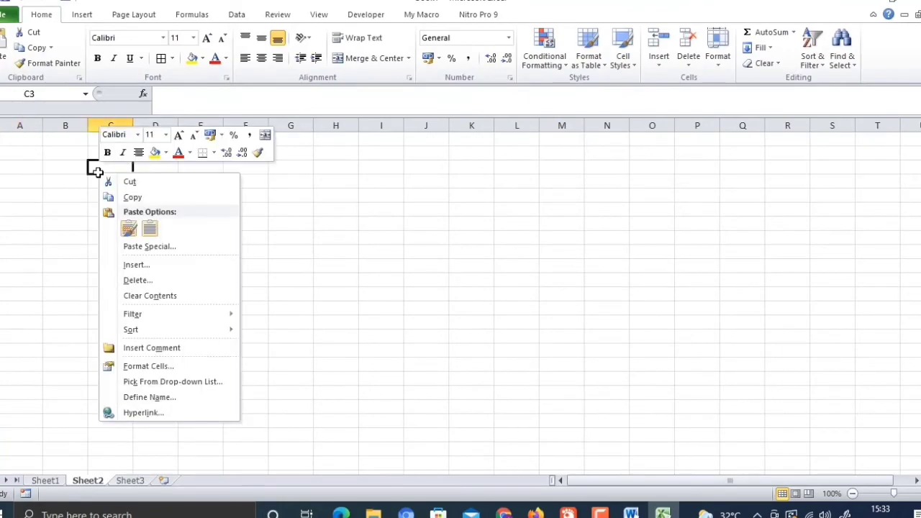
{"action": "left_click", "coordinate": [131, 230]}
{"action": "left_click", "coordinate": [200, 348]}
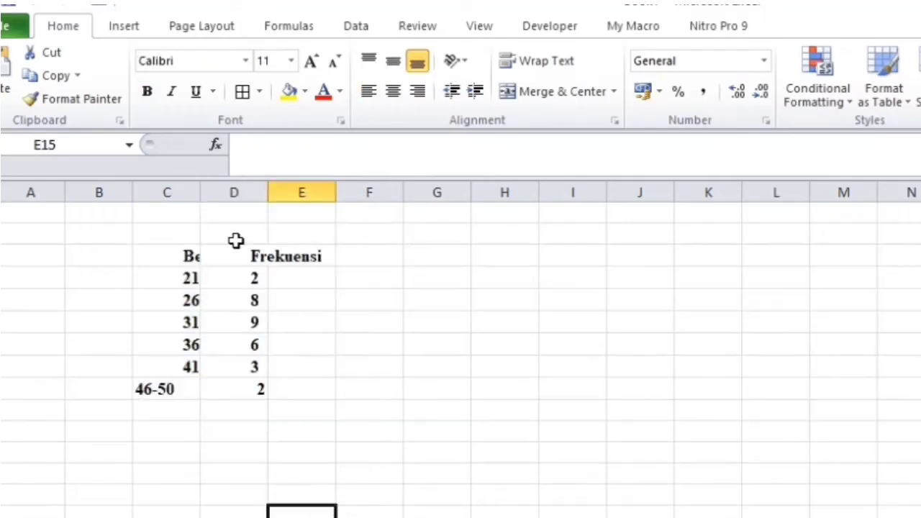
Step: Widen columns C and D to fit the Berat Badan (kg) and Frekuensi entries, and centre their contents
{"action": "double_click", "coordinate": [200, 195]}
{"action": "left_click", "coordinate": [477, 431]}
{"action": "left_click_drag", "start_coordinate": [201, 191], "coordinate": [422, 206]}
{"action": "left_click", "coordinate": [395, 93]}
{"action": "left_click", "coordinate": [547, 387]}
{"action": "left_click", "coordinate": [455, 432]}
Step: Add borders to all cells of the Berat Badan (kg) and Frekuensi table on Sheet2
{"action": "left_click_drag", "start_coordinate": [288, 256], "coordinate": [382, 386]}
{"action": "left_click", "coordinate": [242, 91]}
{"action": "left_click", "coordinate": [575, 431]}
Step: Copy the bordered Berat Badan (kg) and Frekuensi table, headings included, and switch to the Word exam document
{"action": "left_click_drag", "start_coordinate": [240, 257], "coordinate": [372, 397]}
{"action": "right_click", "coordinate": [213, 272]}
{"action": "left_click", "coordinate": [292, 309]}
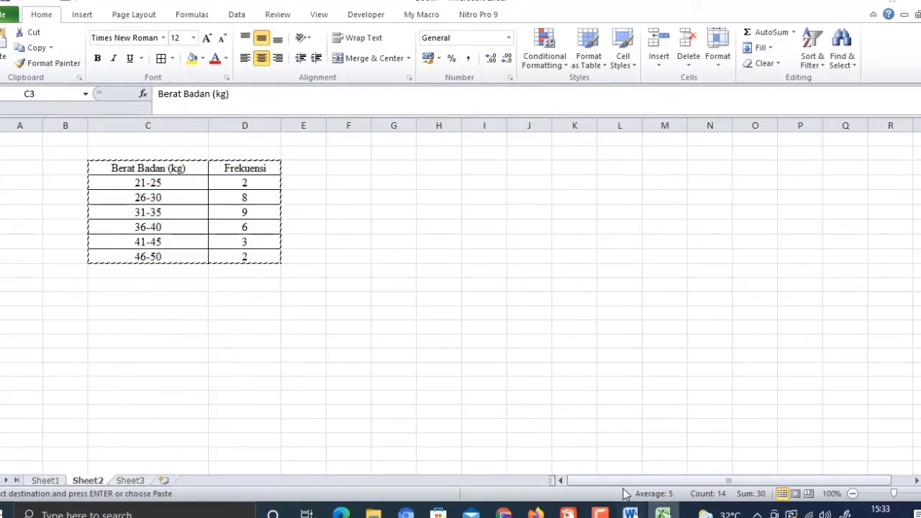
{"action": "mouse_move", "coordinate": [630, 513]}
{"action": "left_click", "coordinate": [536, 450]}
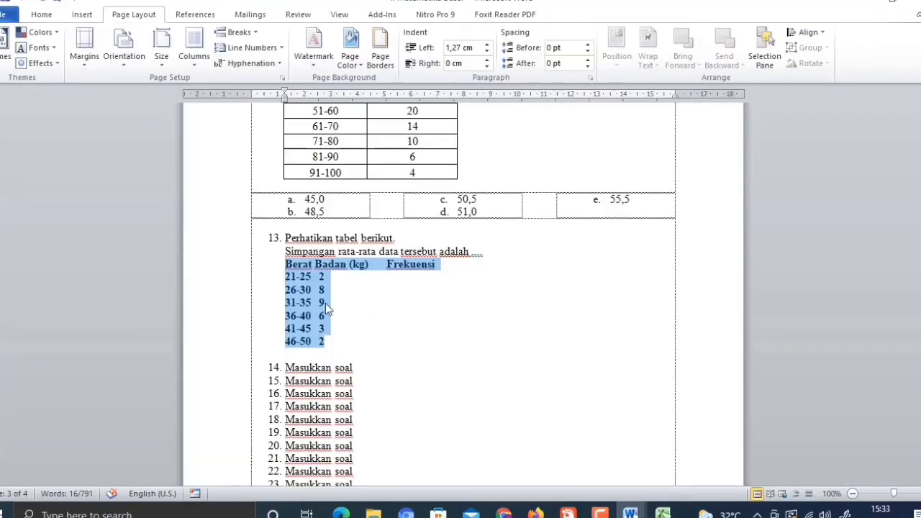
Step: Replace question 13's selected plain-text frequency lines with the copied table and align the table with the question text
{"action": "key", "text": "Delete"}
{"action": "key", "text": "ctrl+v"}
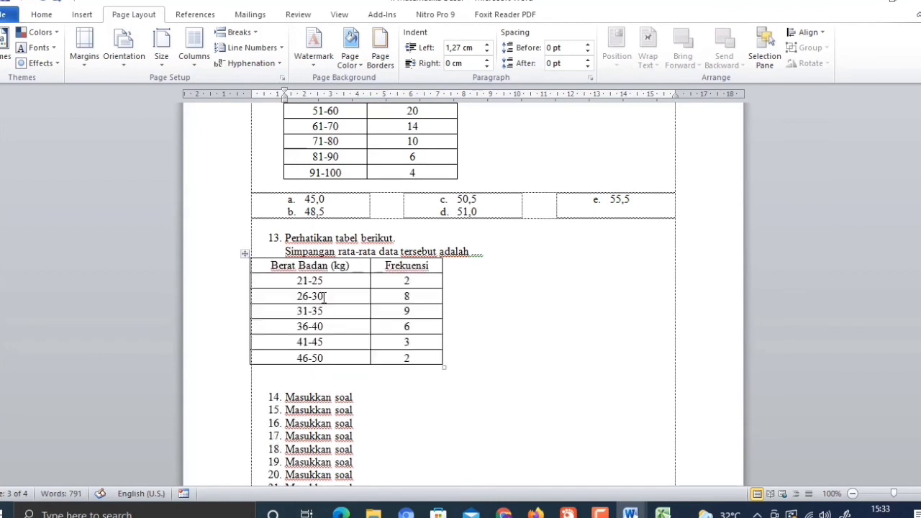
{"action": "left_click", "coordinate": [246, 255]}
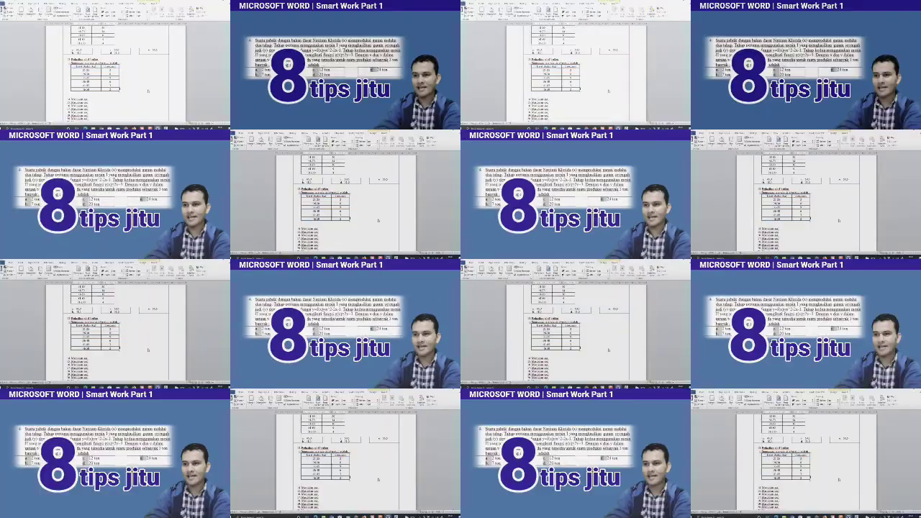